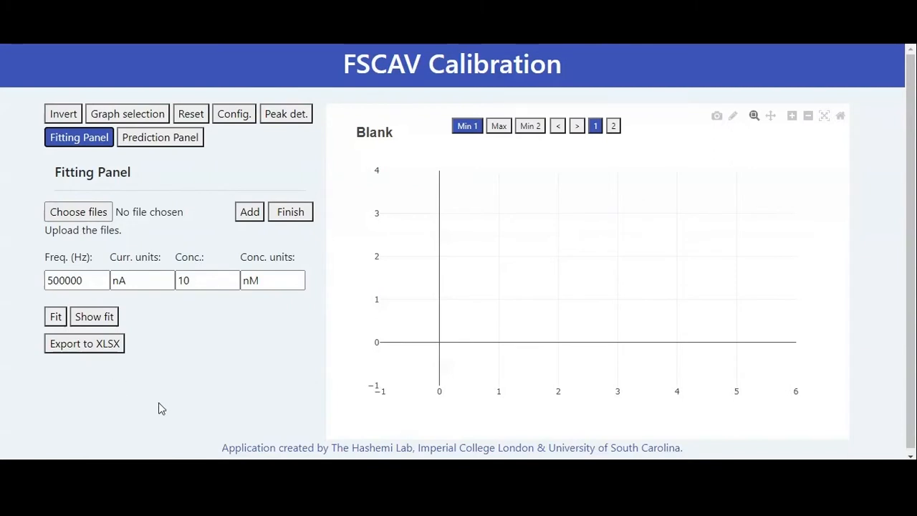
- Examine the Prediction Panel and the Fitting Panel's frequency, concentration and concentration unit fields
click(151, 144)
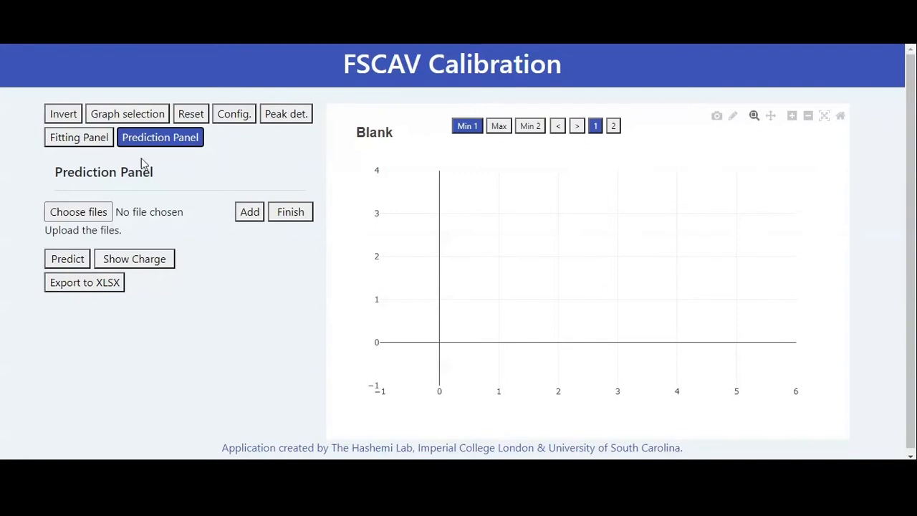
click(97, 146)
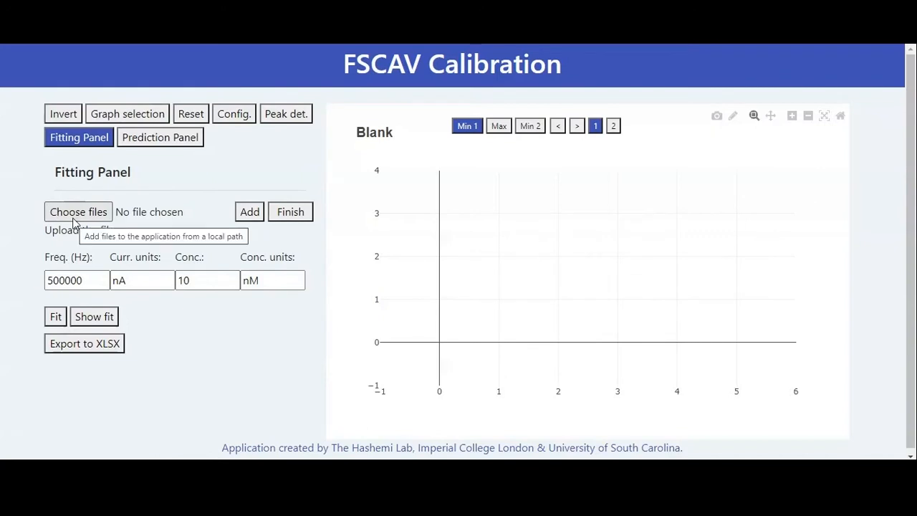
click(200, 285)
drag(200, 284, 179, 287)
click(303, 395)
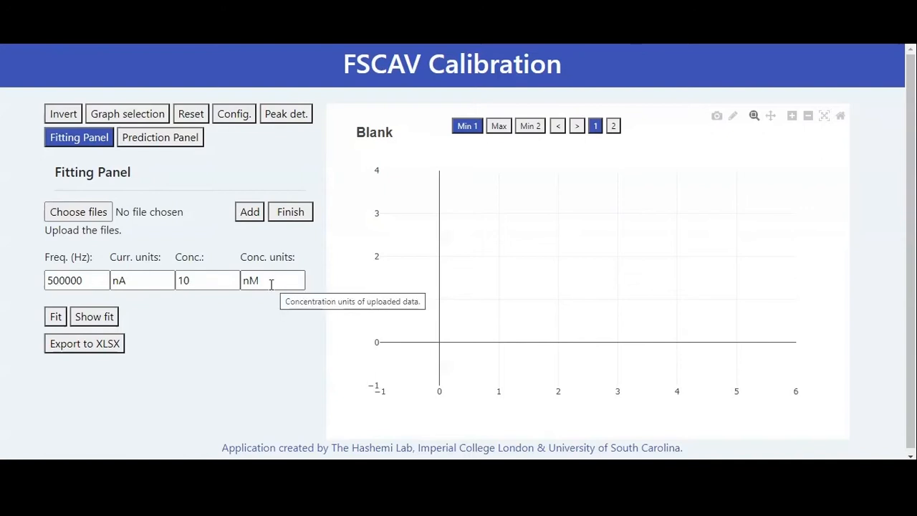
drag(268, 285, 246, 285)
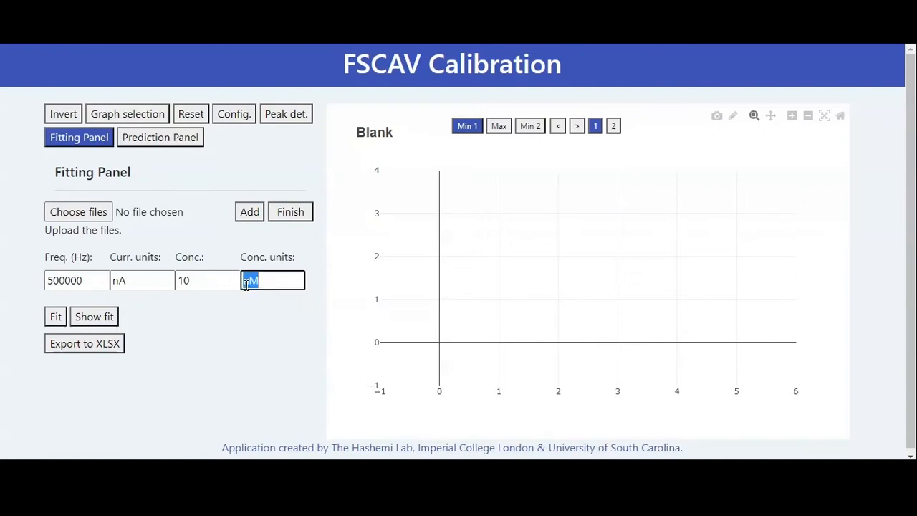
click(222, 339)
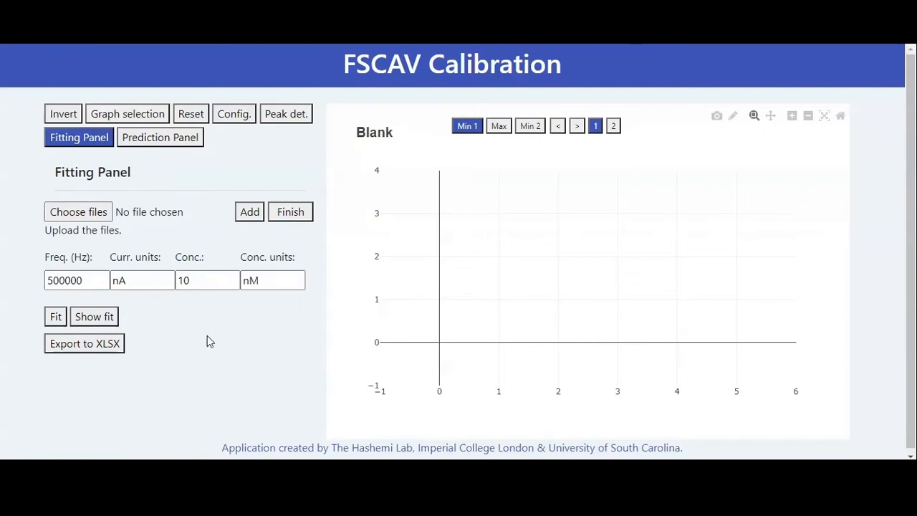
drag(90, 280, 33, 306)
click(241, 360)
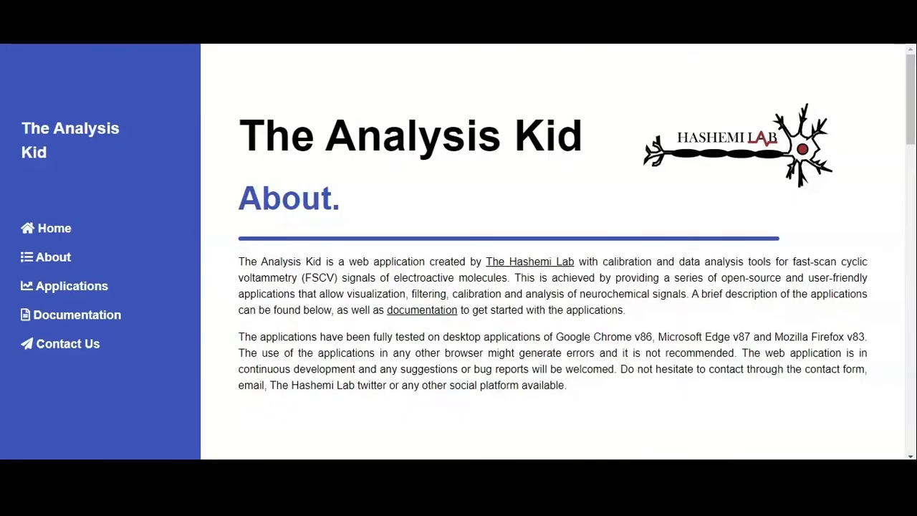
- Download the serotonin FSCAV example text file from the documentation's example files and open it to examine its data layout
scroll(516, 247, down, 4)
scroll(505, 253, down, 10)
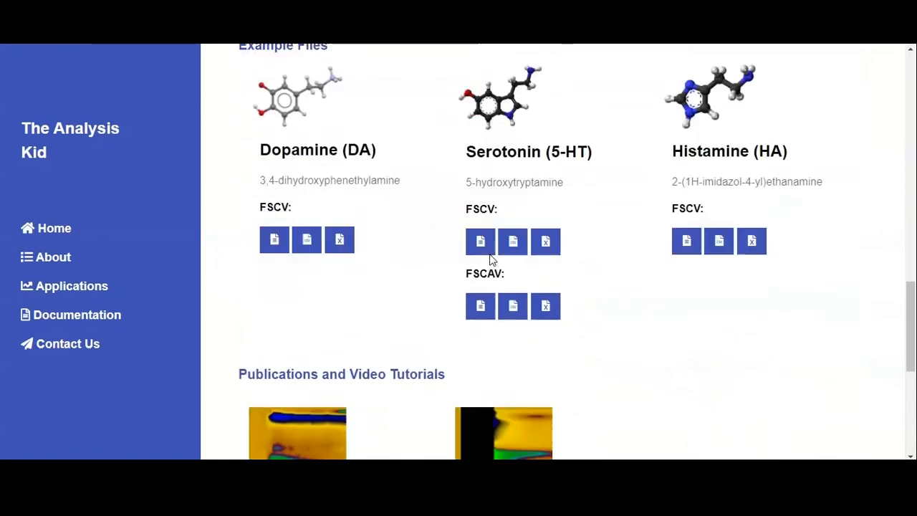
click(468, 235)
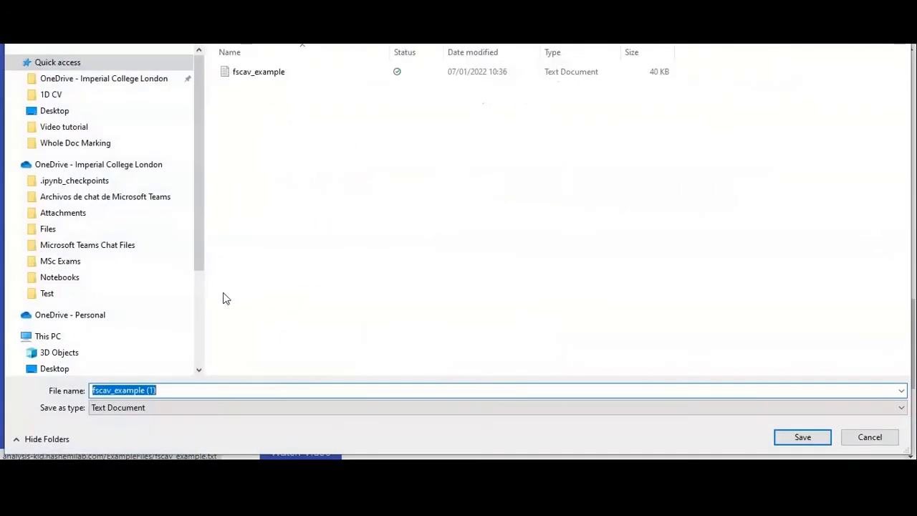
click(816, 440)
click(67, 443)
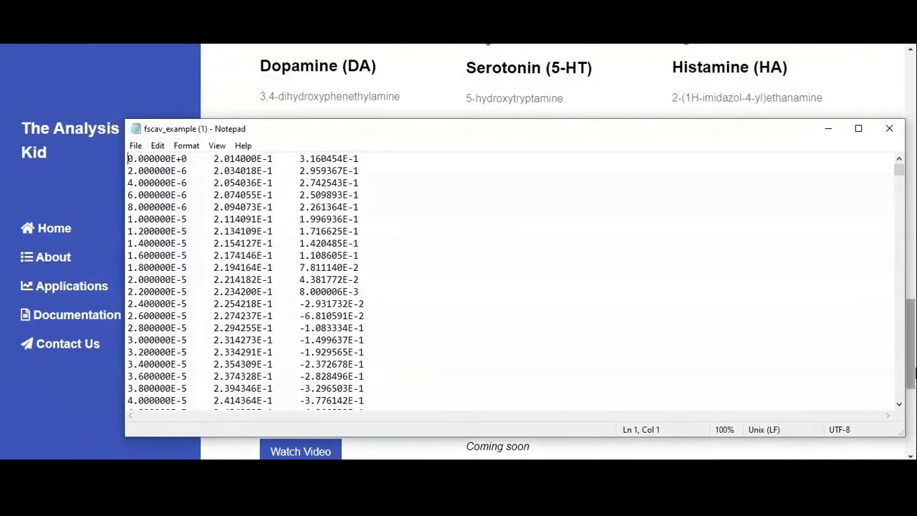
click(888, 129)
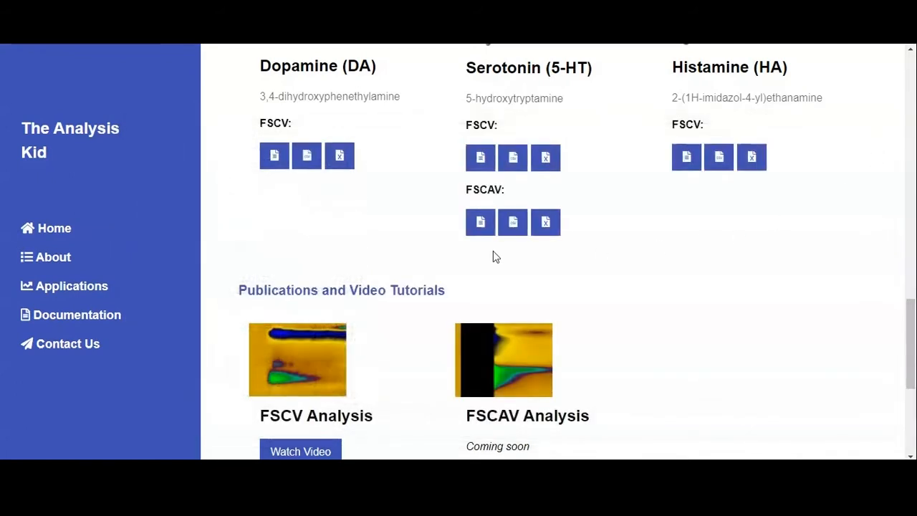
scroll(422, 252, up, 2)
scroll(420, 251, up, 1)
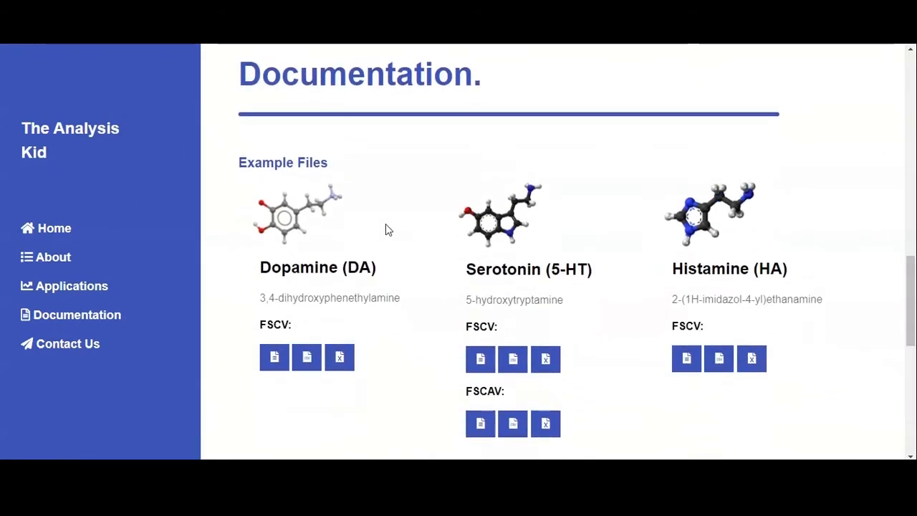
drag(242, 66, 540, 115)
click(521, 160)
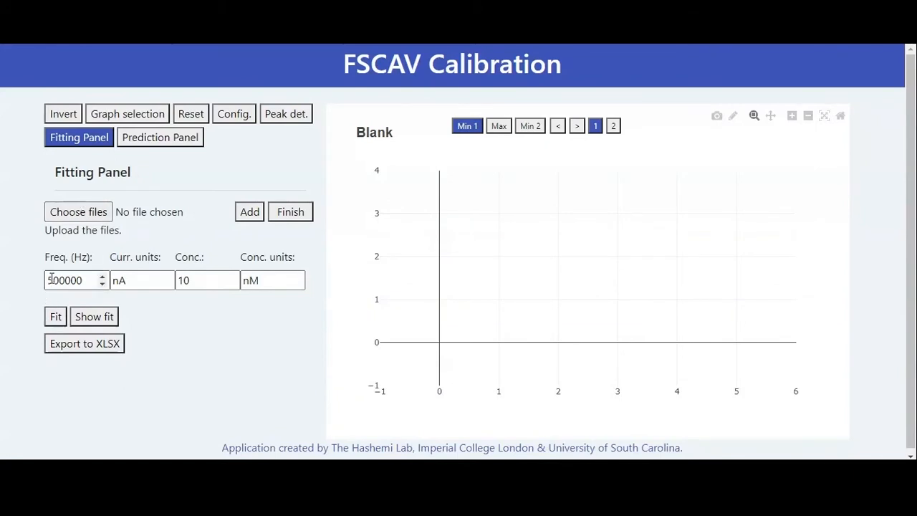
- Check the frequency and current unit fields in the Fitting Panel and set the concentration to 25 nM
drag(47, 280, 102, 283)
click(144, 256)
click(139, 280)
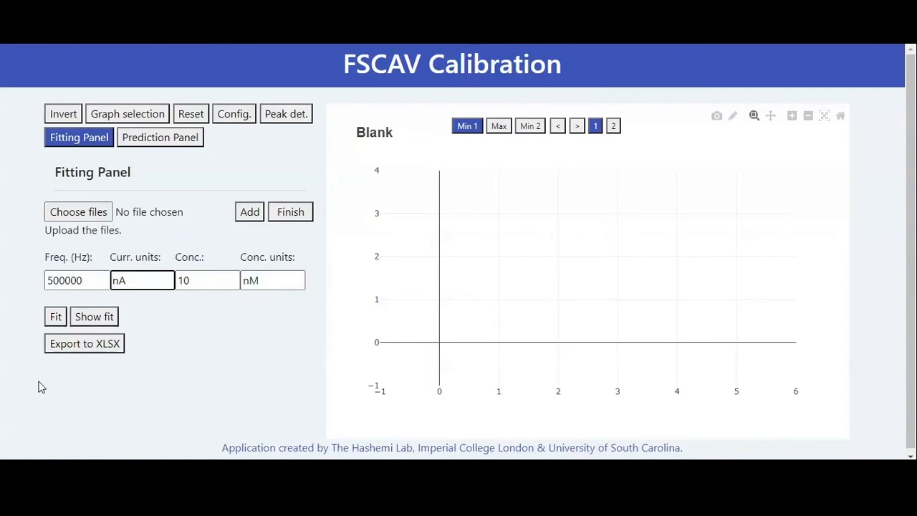
click(182, 279)
double_click(177, 280)
text(25)
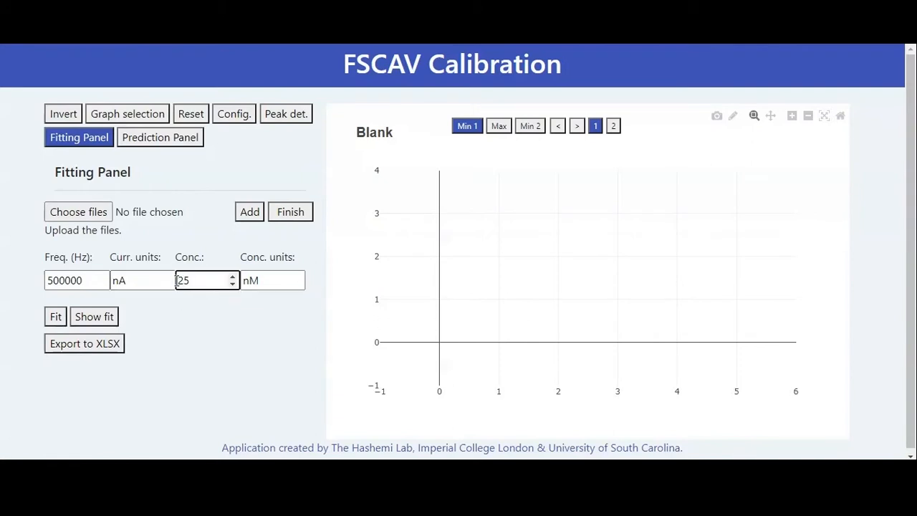
click(176, 242)
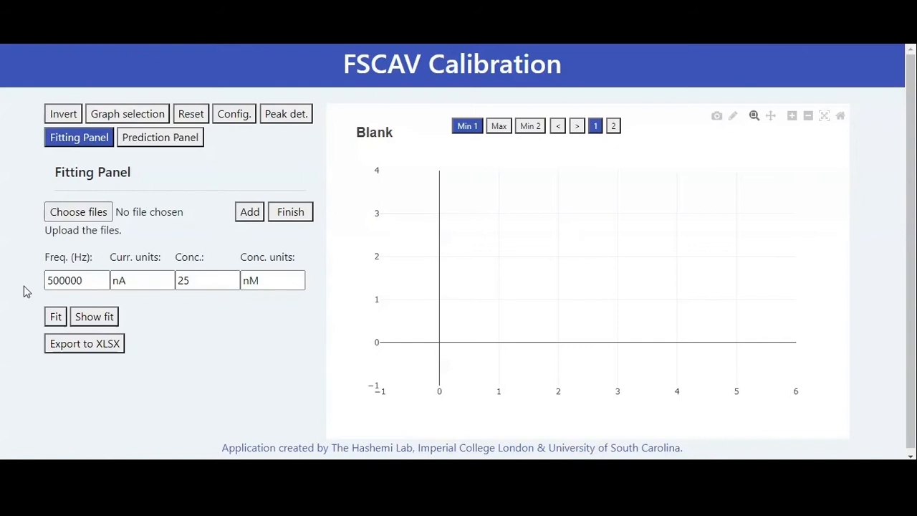
- Load the files 100_CV to 114_CV from the 25 nM folder and add them to the calibration
click(70, 217)
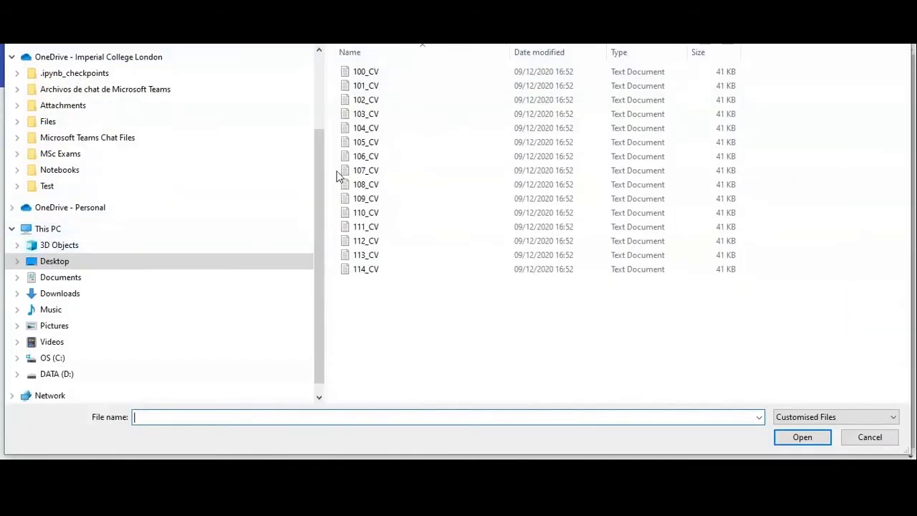
click(65, 10)
double_click(355, 73)
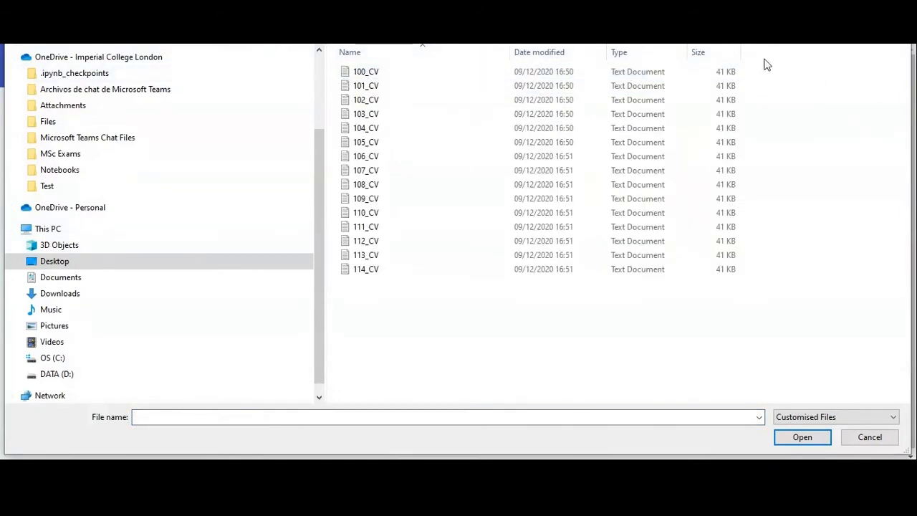
drag(752, 68, 706, 322)
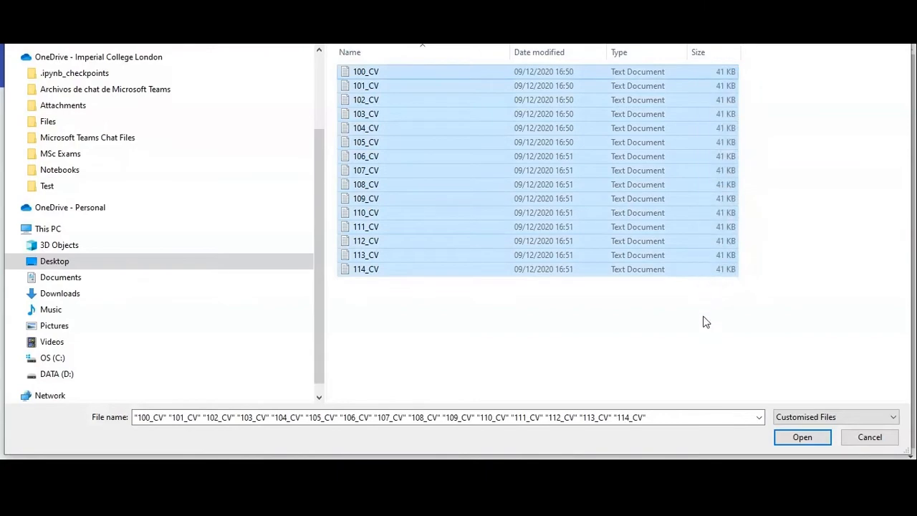
click(795, 437)
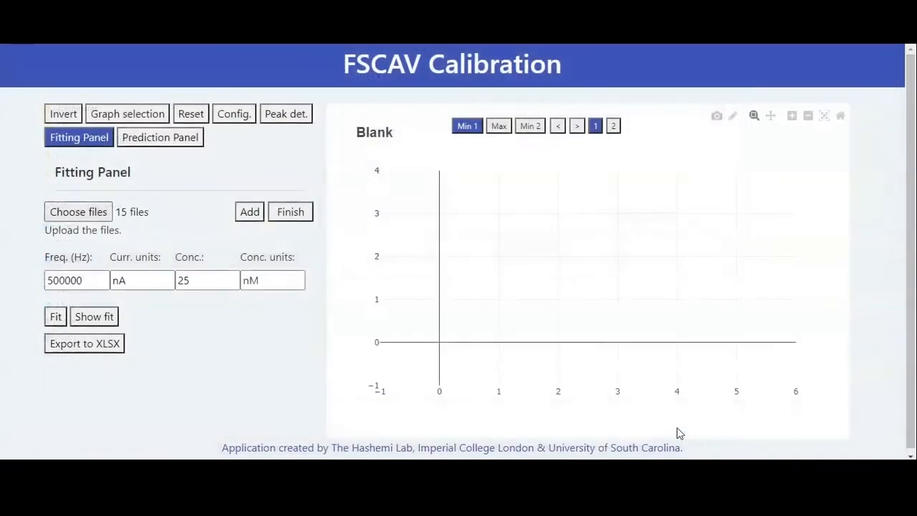
double_click(193, 280)
click(248, 211)
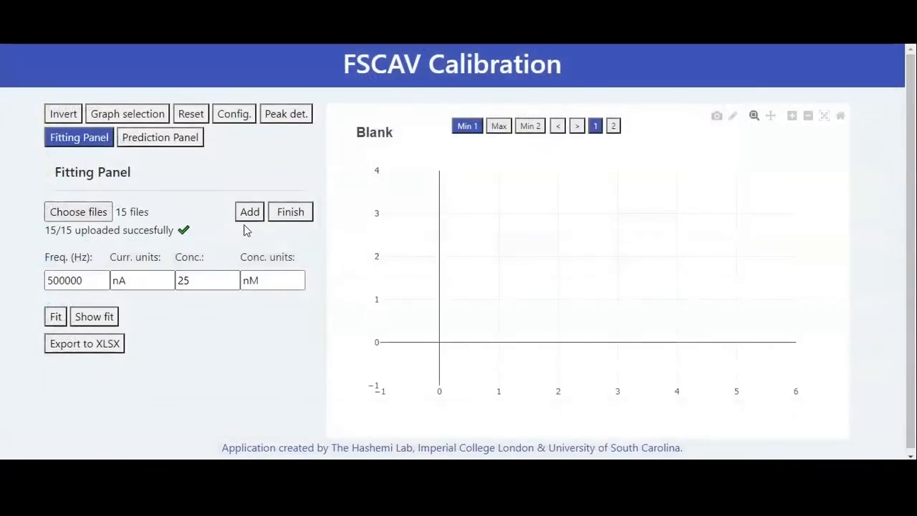
- Load all the CV files from the 50 nM folder and add them with the concentration set to 50 nM
click(86, 215)
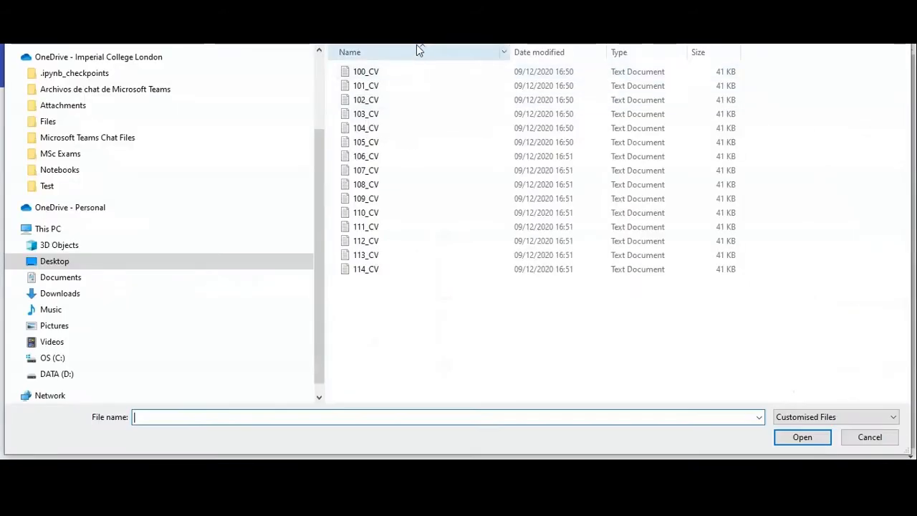
click(337, 10)
double_click(362, 87)
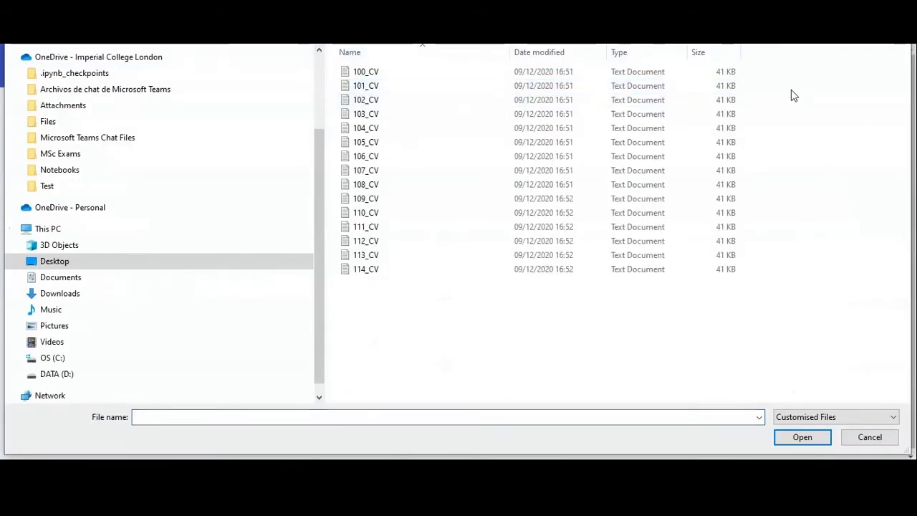
key(ctrl+a)
click(794, 438)
double_click(185, 280)
text(50)
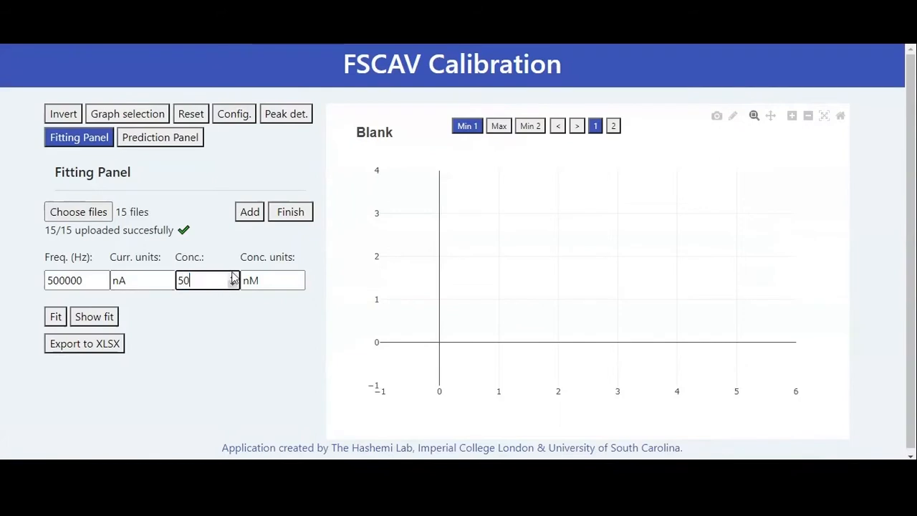
click(247, 213)
- Load all the CV files from the 100 nM folder, add them at a concentration of 100 nM and finish the file import
click(84, 215)
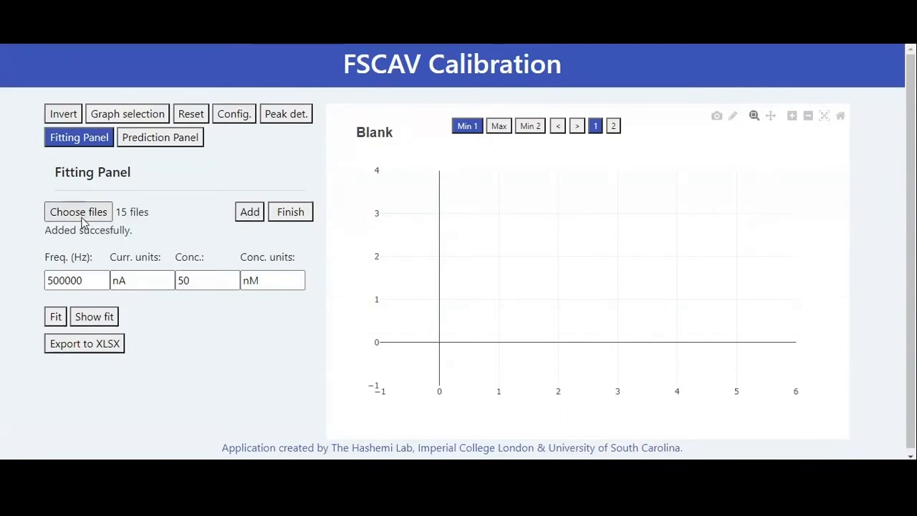
key(alt+Up)
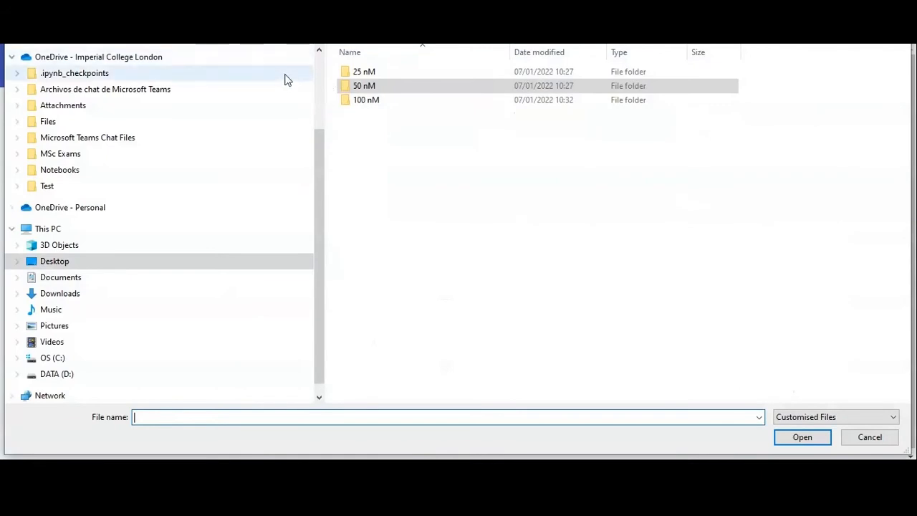
double_click(363, 100)
drag(764, 76, 589, 305)
click(801, 439)
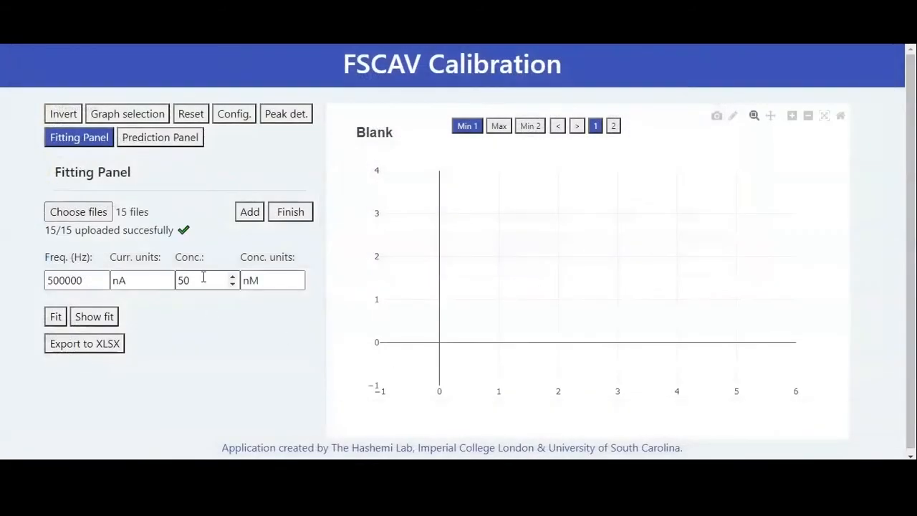
drag(203, 279, 164, 284)
text(100)
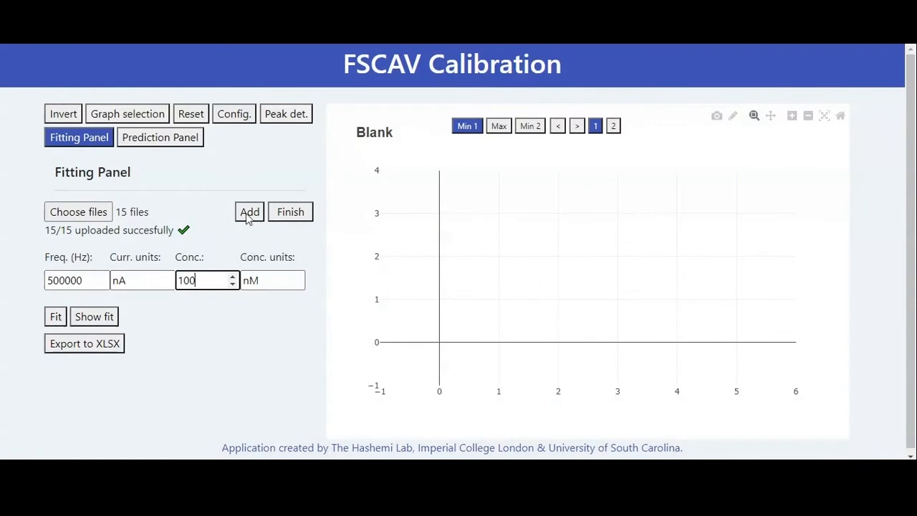
click(260, 217)
click(293, 213)
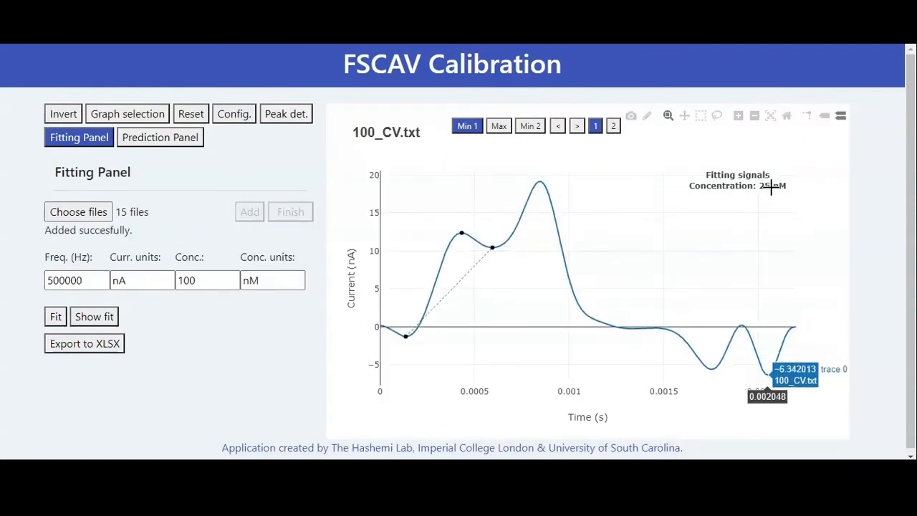
- Browse forward through the first 25 nM fitting signals and return to 100_CV.txt to examine their detected points
click(577, 126)
click(577, 126)
click(576, 126)
click(561, 129)
click(561, 129)
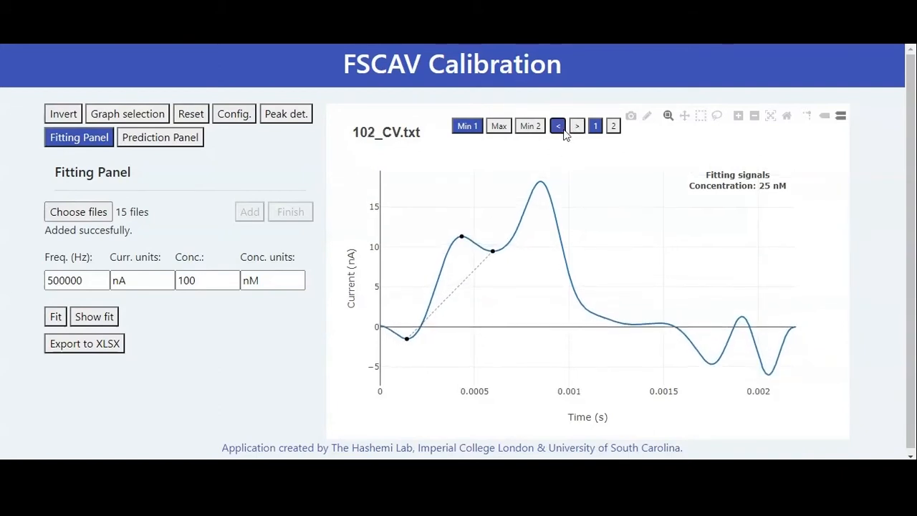
click(561, 129)
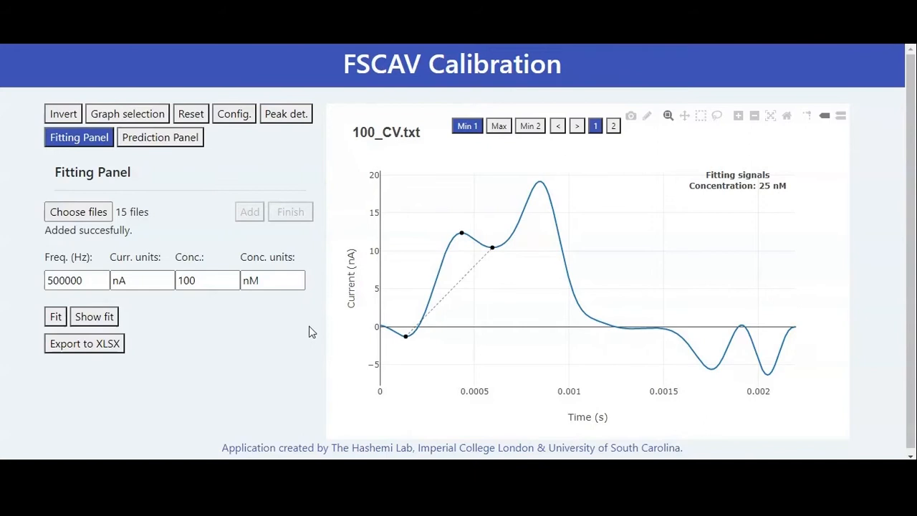
- Open the configuration settings, check the available model types and select Linear fit as the model type
click(242, 120)
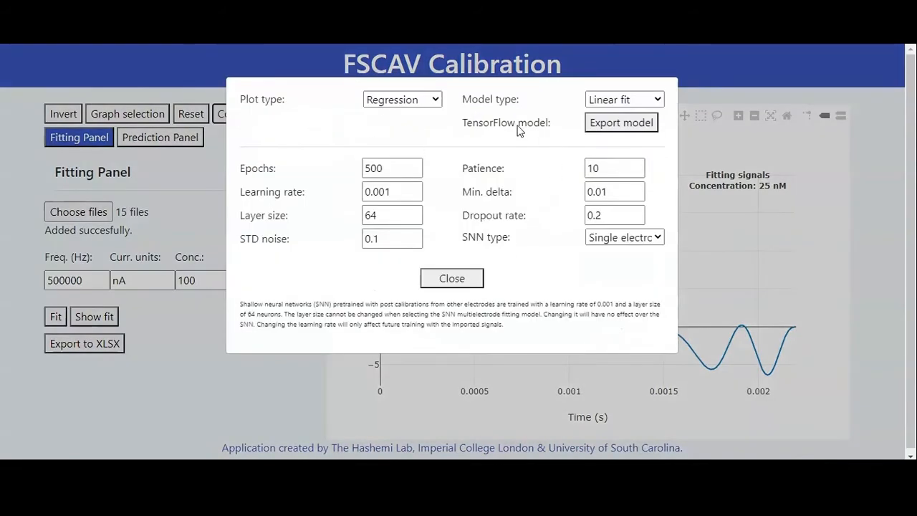
click(612, 106)
click(616, 104)
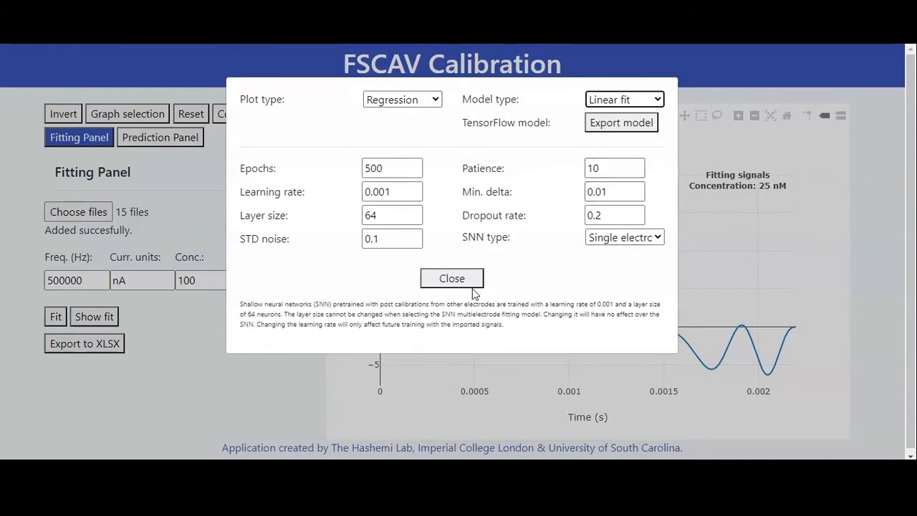
click(652, 99)
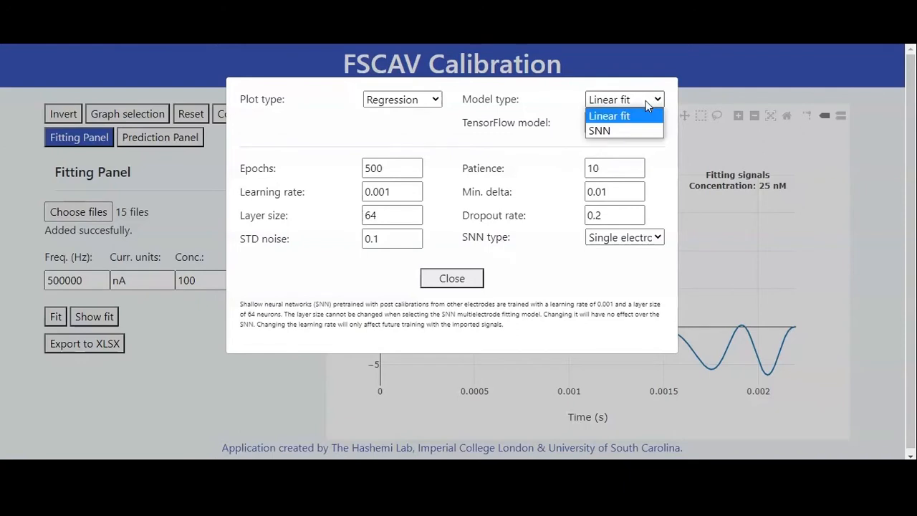
click(601, 119)
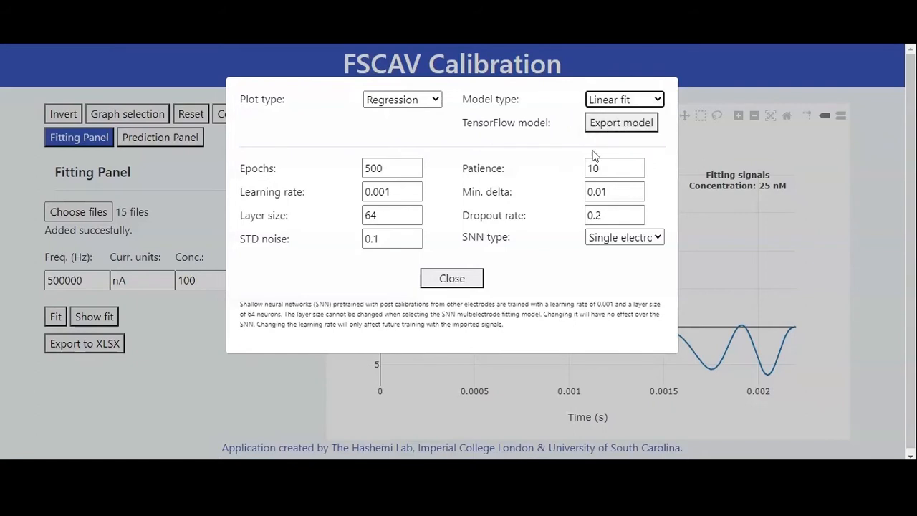
click(467, 136)
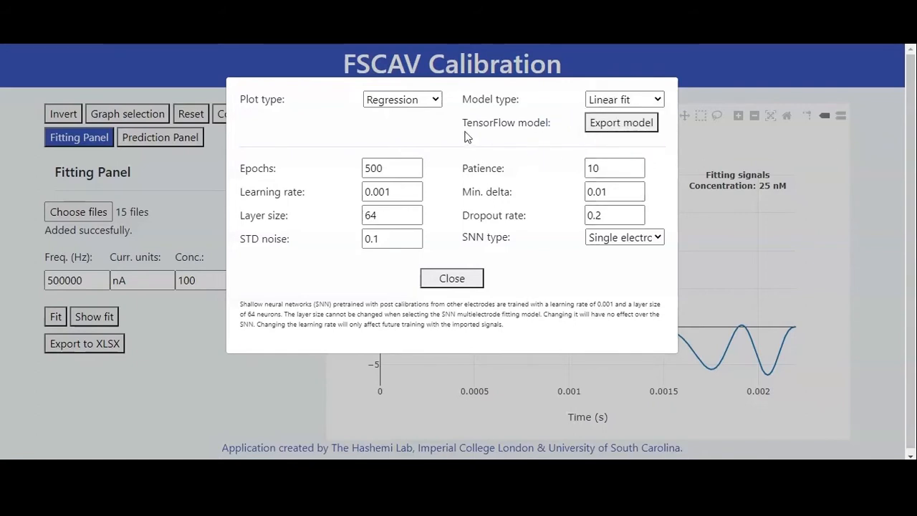
- Check the available plot types, keep Regression selected and close the configuration settings
click(401, 99)
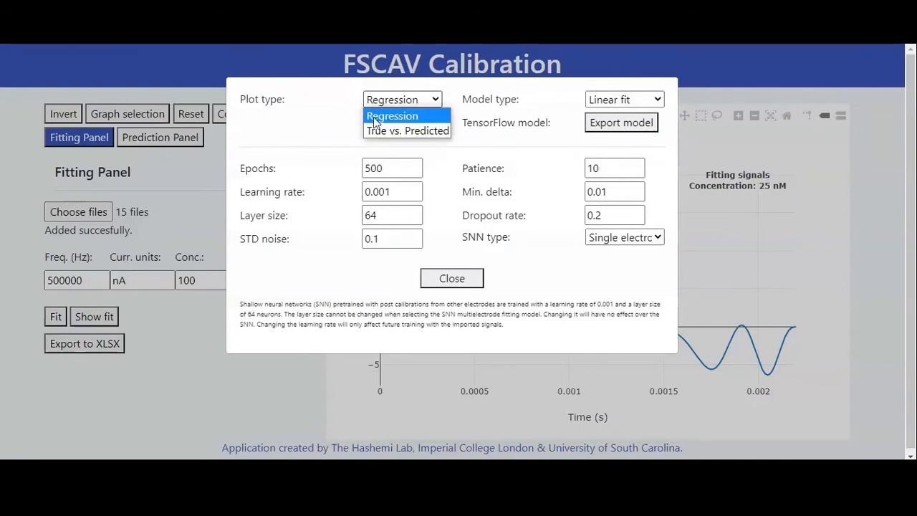
click(374, 118)
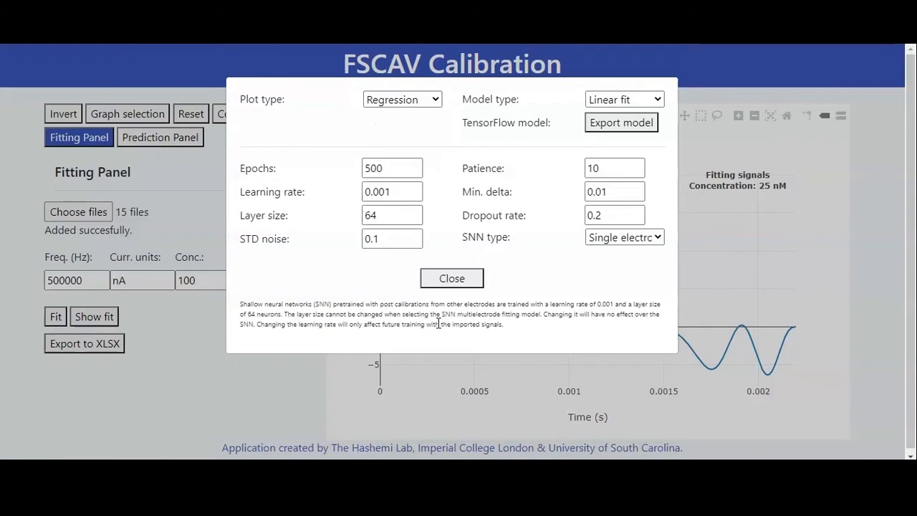
click(450, 281)
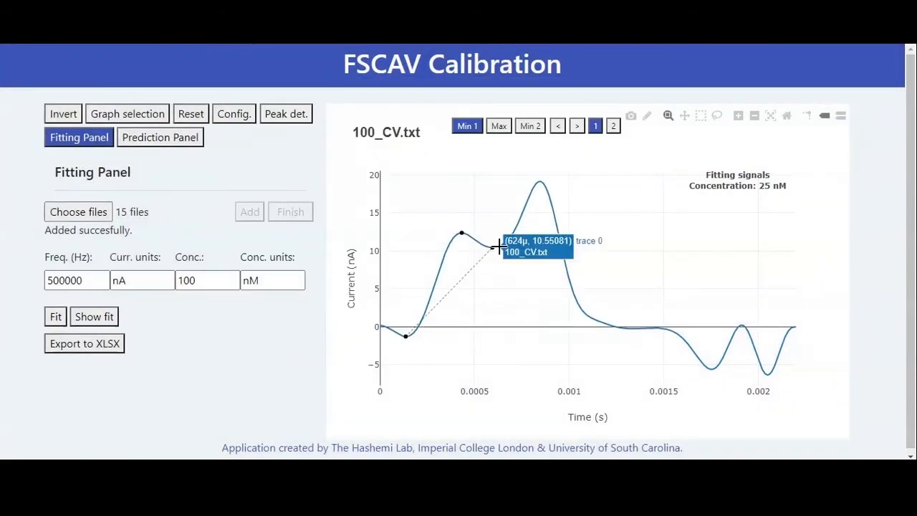
- Browse forward through the fitting signals from 100_CV.txt at 25 nM to 106_CV.txt at 100 nM, examining their detected points
click(577, 127)
click(577, 127)
click(577, 127)
click(577, 127)
click(577, 127)
click(576, 127)
click(577, 127)
click(577, 126)
click(577, 127)
click(577, 127)
click(577, 127)
click(577, 127)
click(577, 127)
click(576, 127)
click(577, 126)
click(577, 127)
click(577, 126)
click(577, 127)
click(577, 127)
click(577, 127)
click(577, 127)
click(577, 126)
click(577, 127)
click(577, 127)
click(578, 128)
click(577, 127)
click(577, 128)
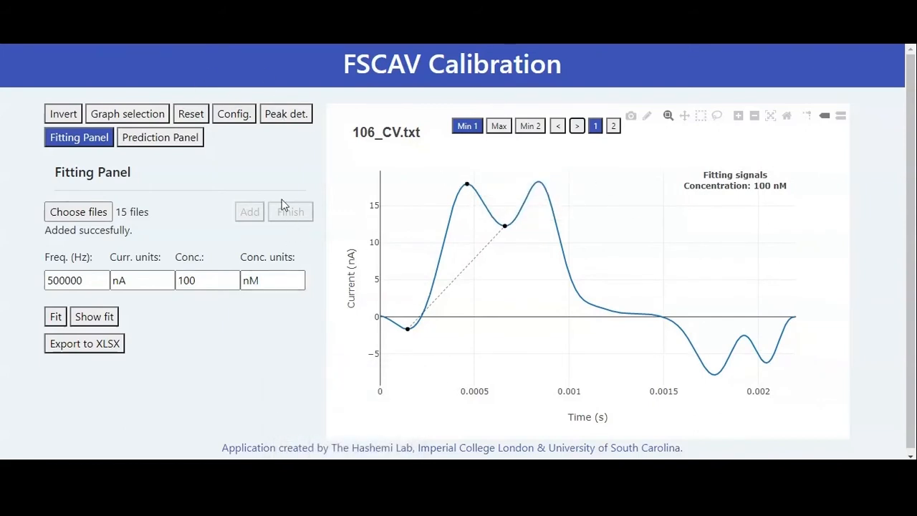
- Open the peak detection settings, compare the DA and 5-HT analyte defaults and leave 5-HT selected
click(275, 121)
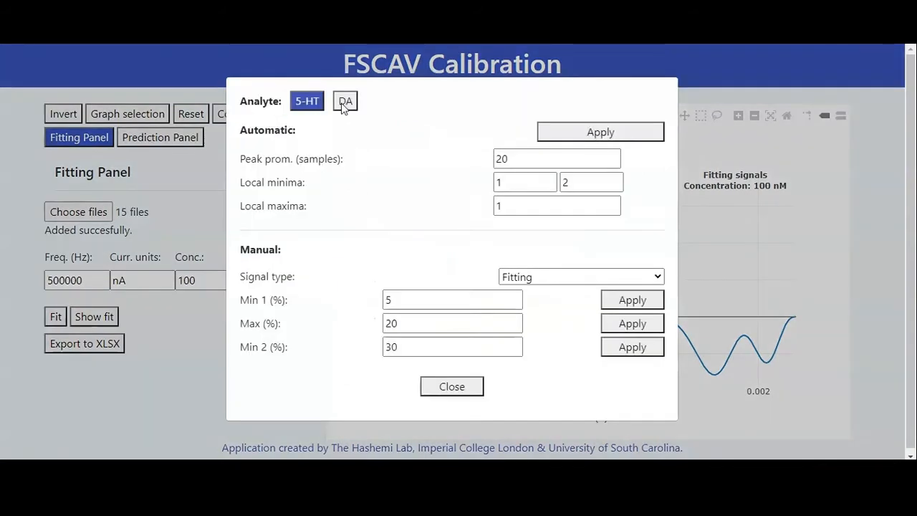
click(344, 105)
click(313, 108)
click(345, 104)
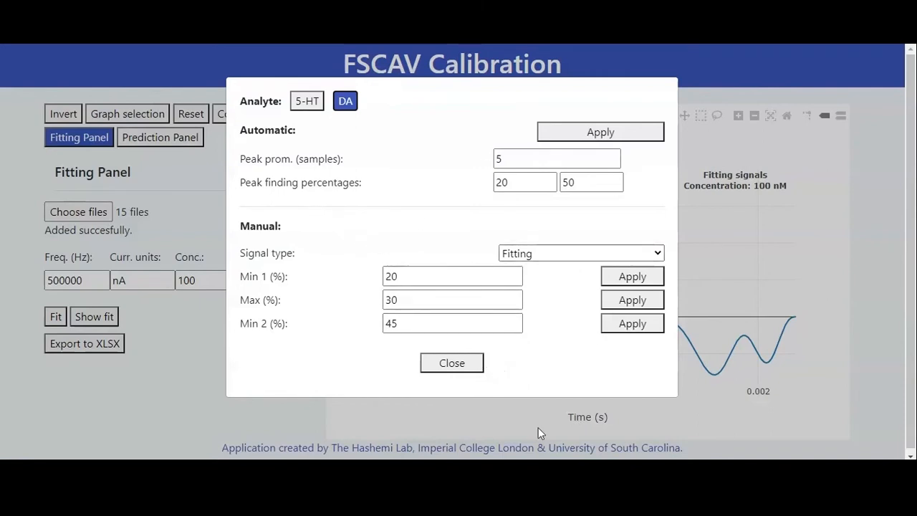
click(306, 101)
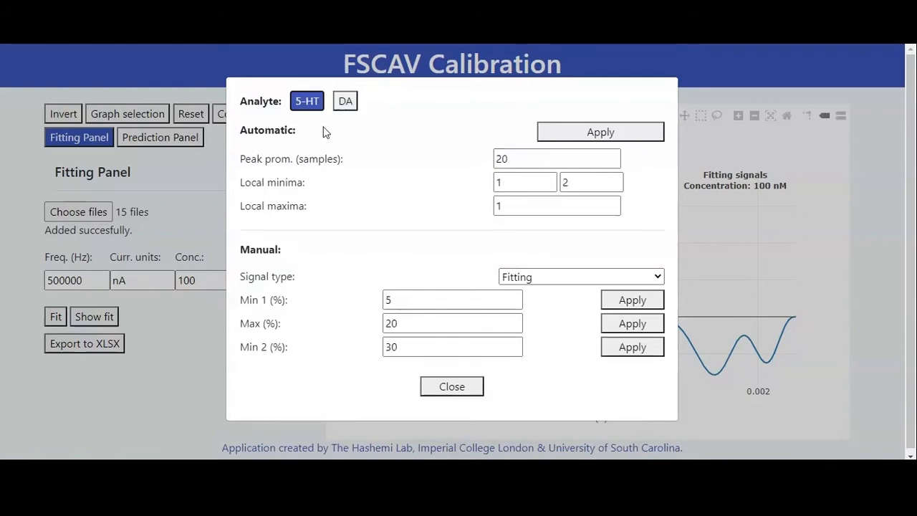
- Examine the automatic peak detection parameters for 5-HT: local minima, local maxima and peak prominence
double_click(522, 180)
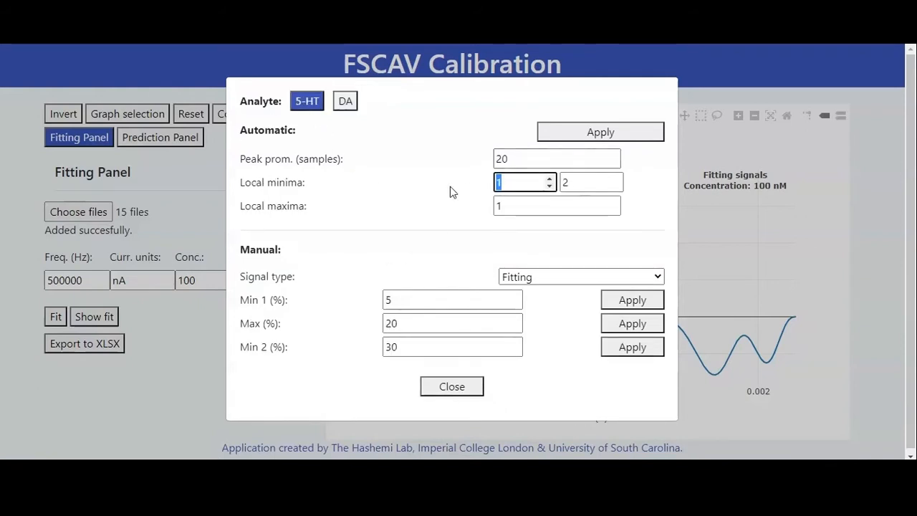
double_click(588, 182)
double_click(522, 205)
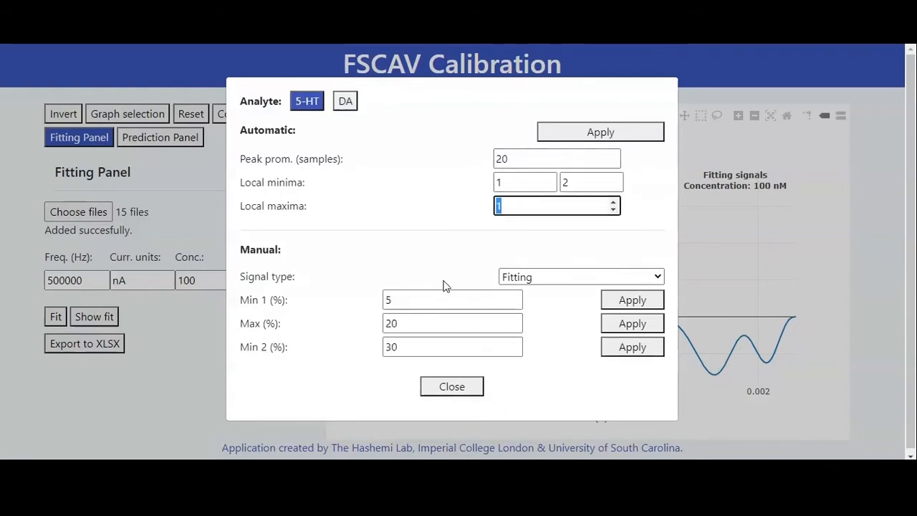
click(430, 228)
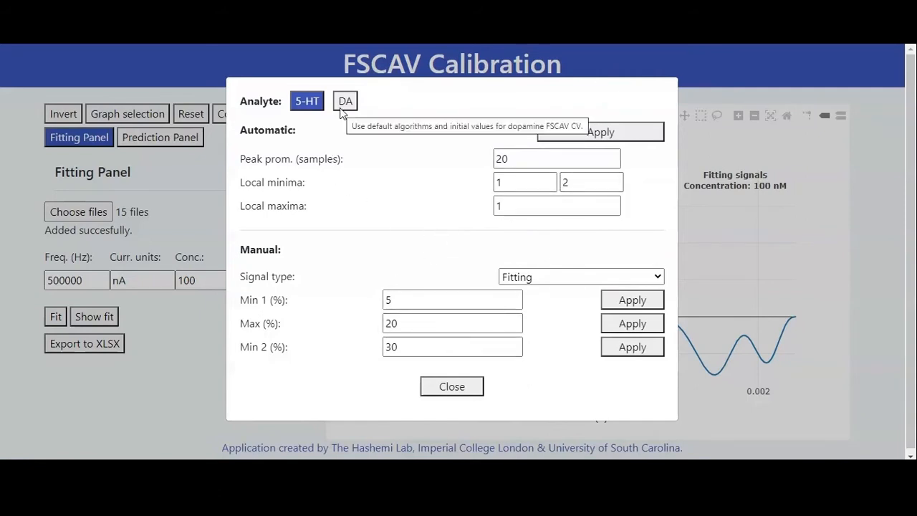
double_click(528, 158)
click(432, 185)
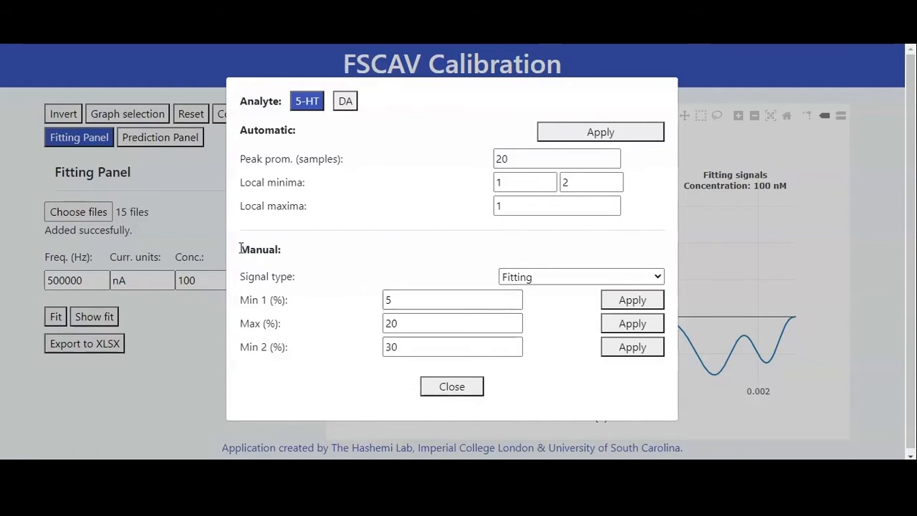
- Review the manual Min 1, Max and Min 2 percentages, keep Fitting as the signal type and close the peak detection settings
drag(241, 249, 324, 251)
click(288, 276)
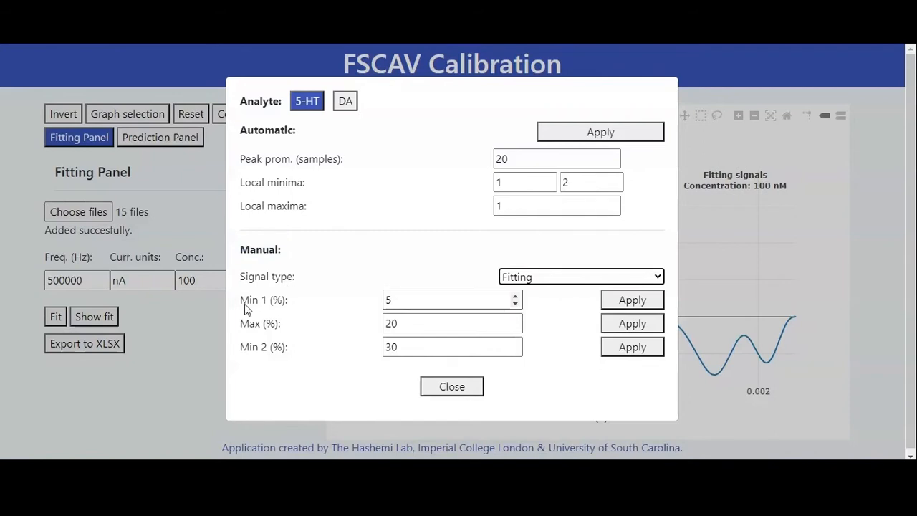
click(405, 299)
click(404, 322)
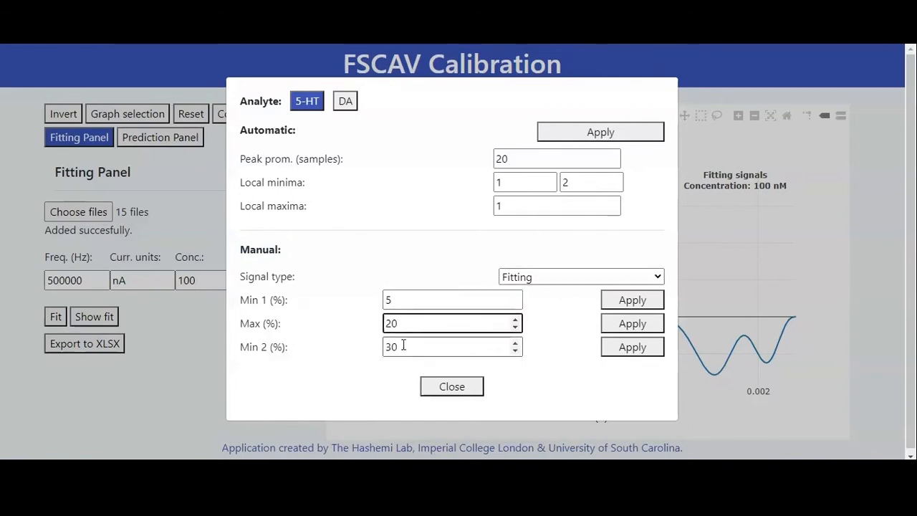
click(403, 349)
click(554, 275)
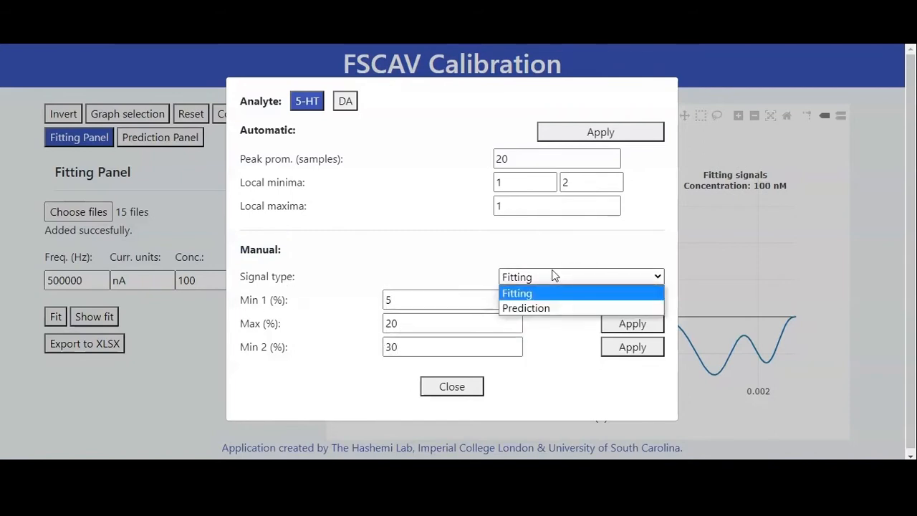
click(534, 293)
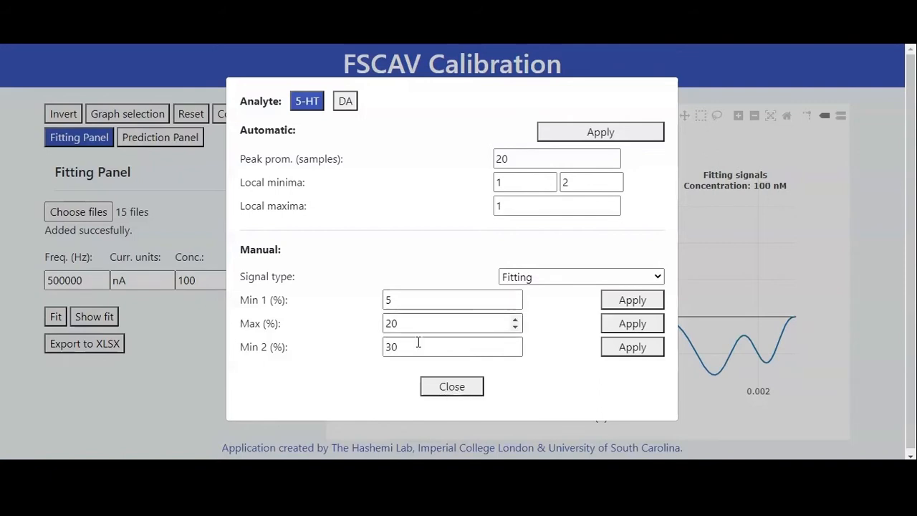
click(452, 389)
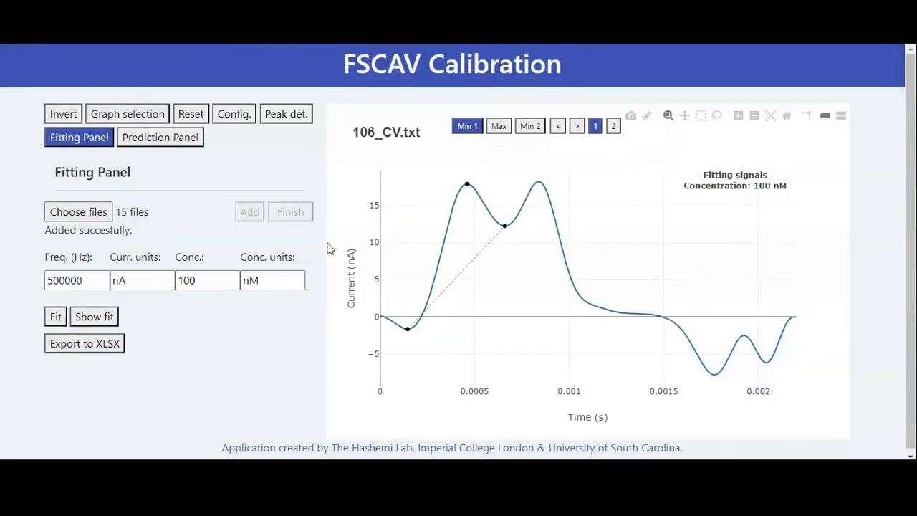
- Reposition the Min 1 point of 106_CV.txt slightly along the first minimum using graph selection, and turn graph selection off
click(149, 119)
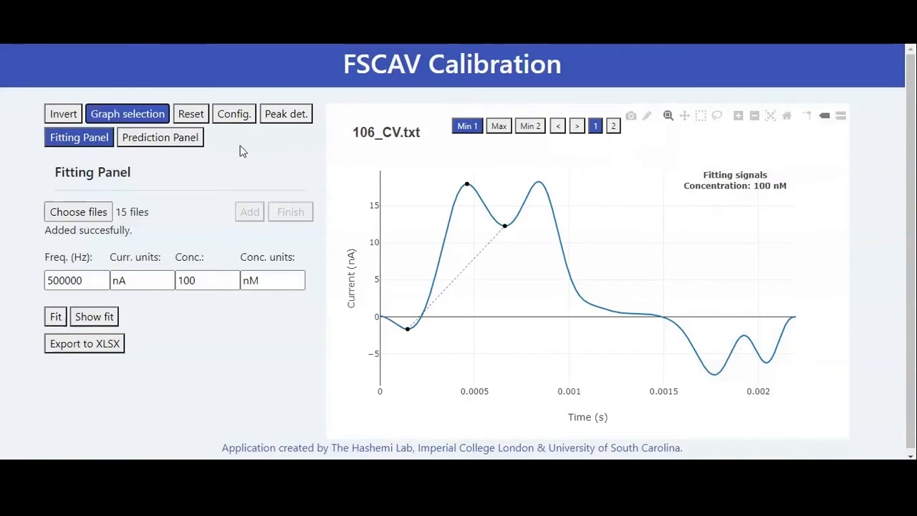
click(410, 326)
click(130, 114)
- Return to the 25 nM fitting signals, browse from 100_CV.txt to 105_CV.txt and go back to 100_CV.txt
click(558, 128)
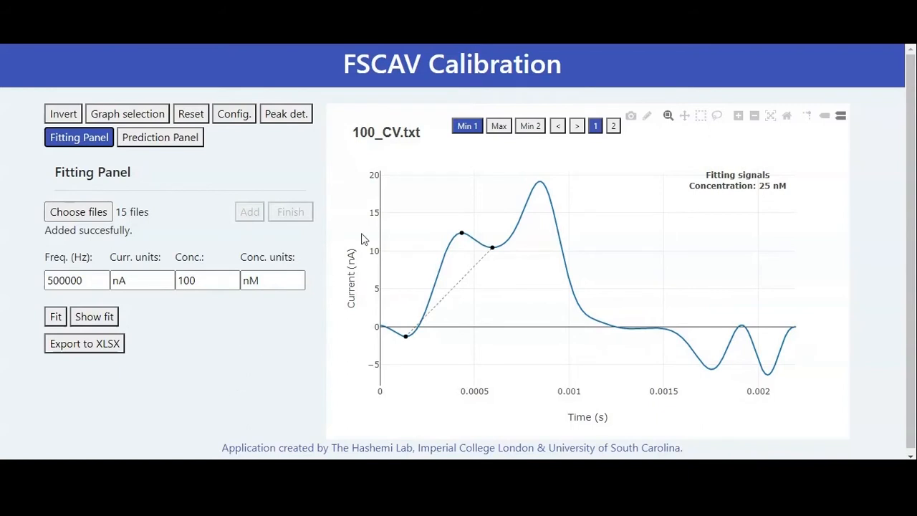
click(578, 126)
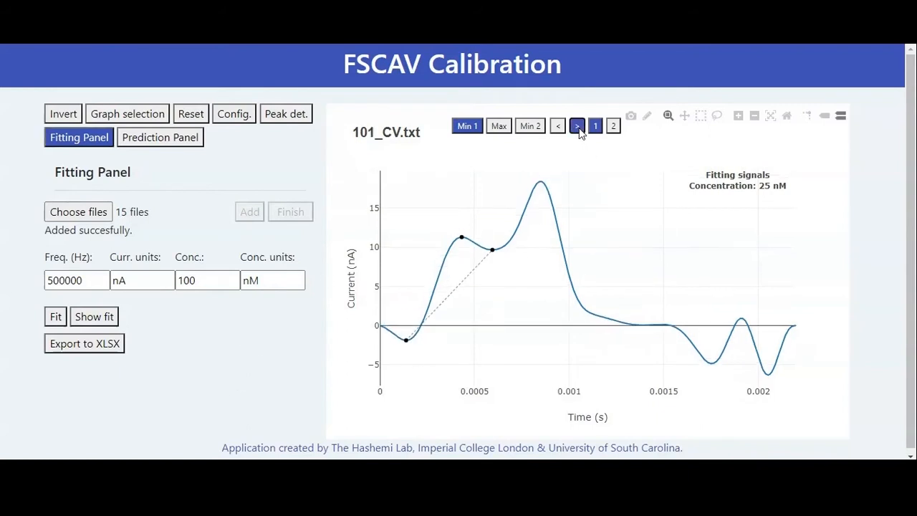
click(577, 127)
click(578, 126)
click(578, 126)
click(577, 127)
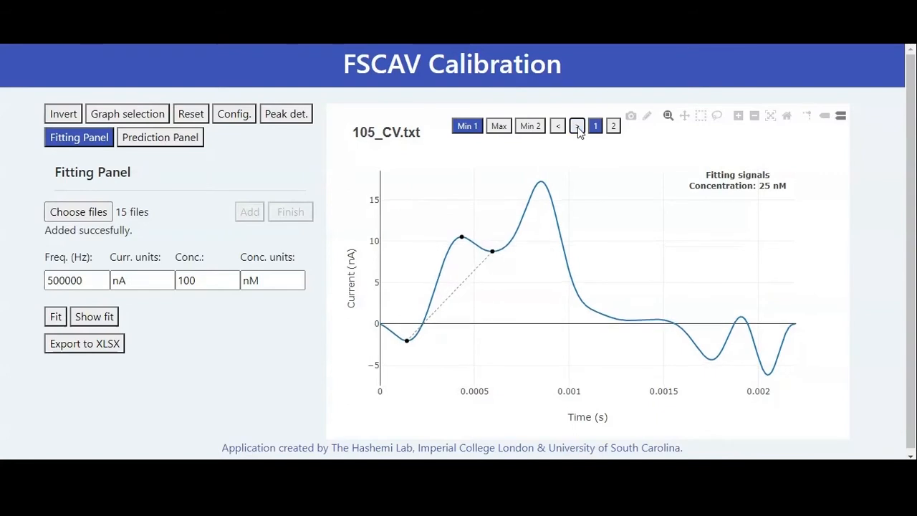
click(558, 127)
click(559, 127)
click(558, 127)
click(558, 127)
- Fit the linear model to the imported signals and display the Linear Fit plot
click(55, 319)
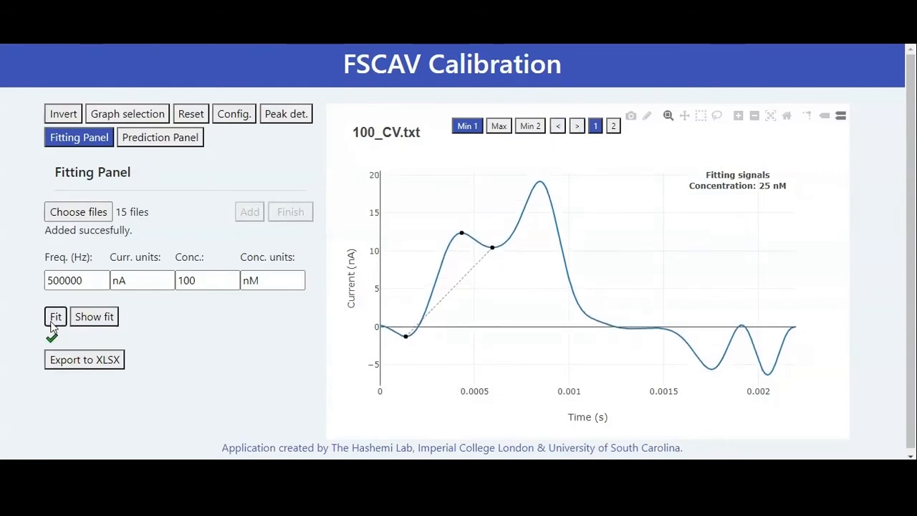
click(613, 127)
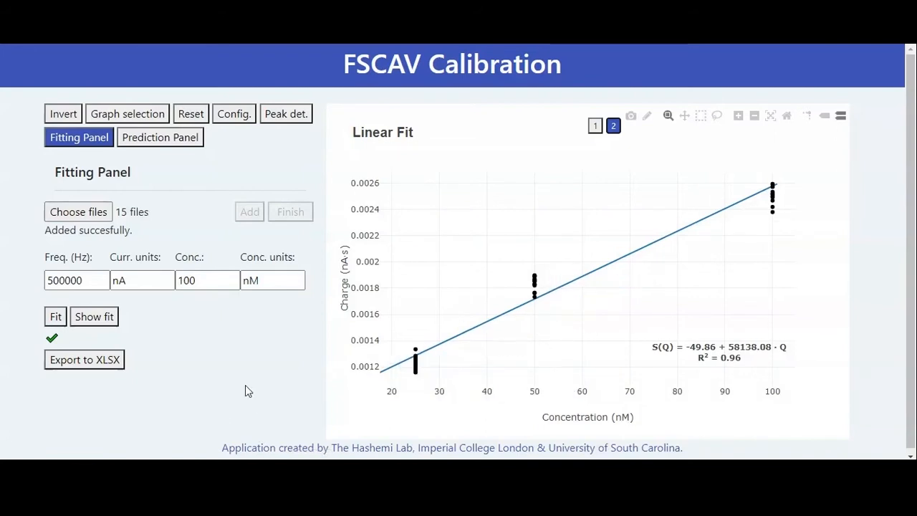
- Keep Linear fit as the model type, set the plot type to True vs. Predicted and regraph the calculated fit
click(244, 117)
click(599, 100)
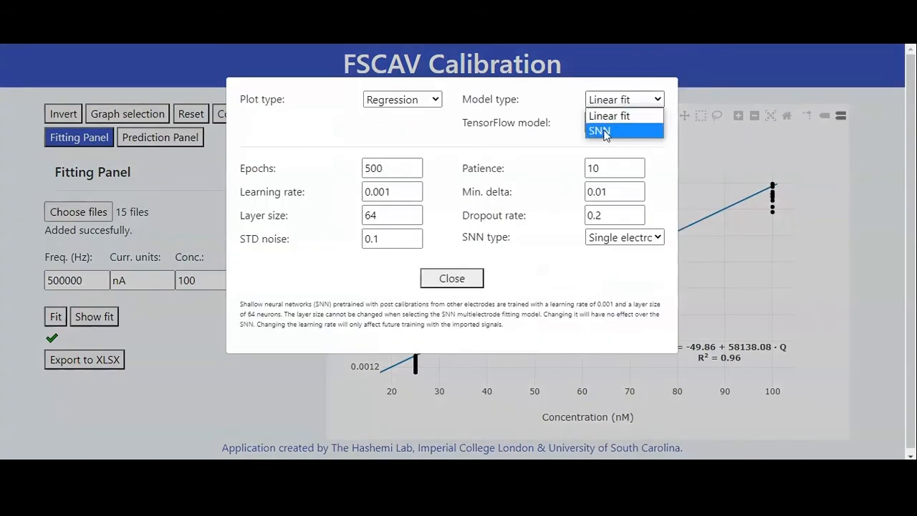
click(605, 117)
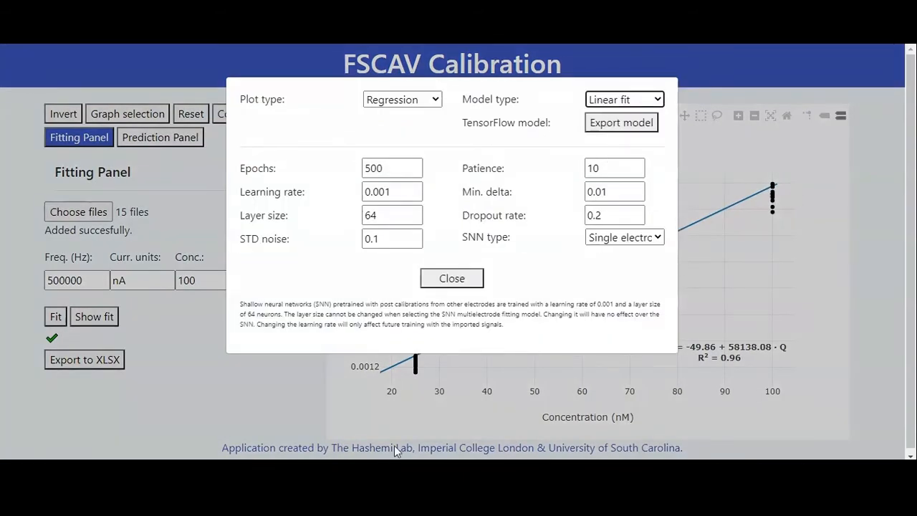
click(428, 103)
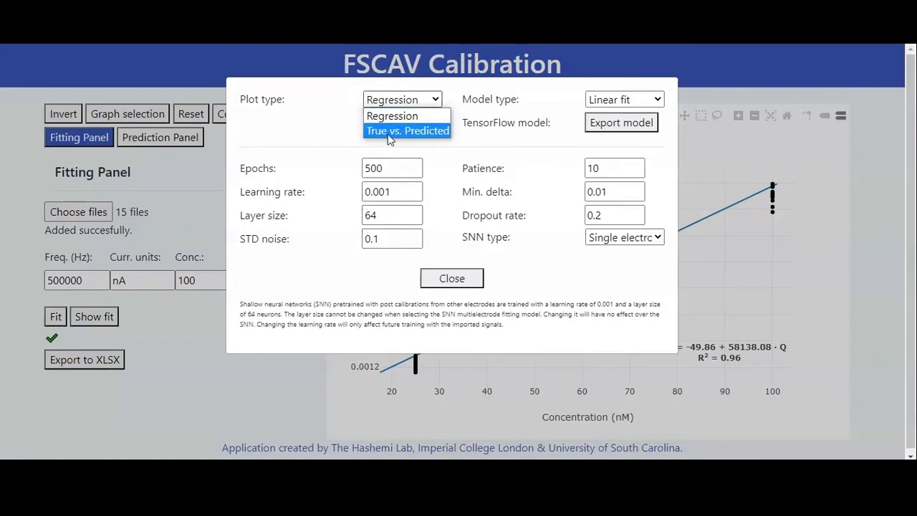
click(383, 132)
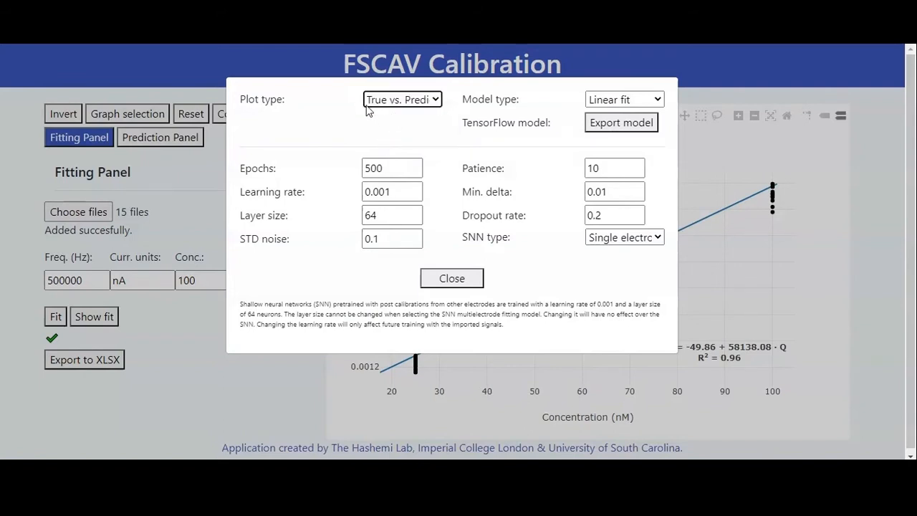
click(437, 279)
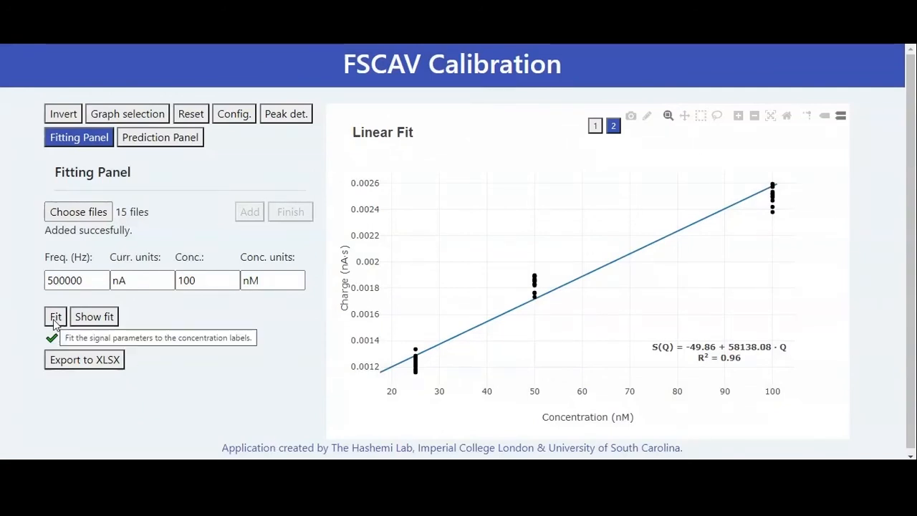
click(111, 317)
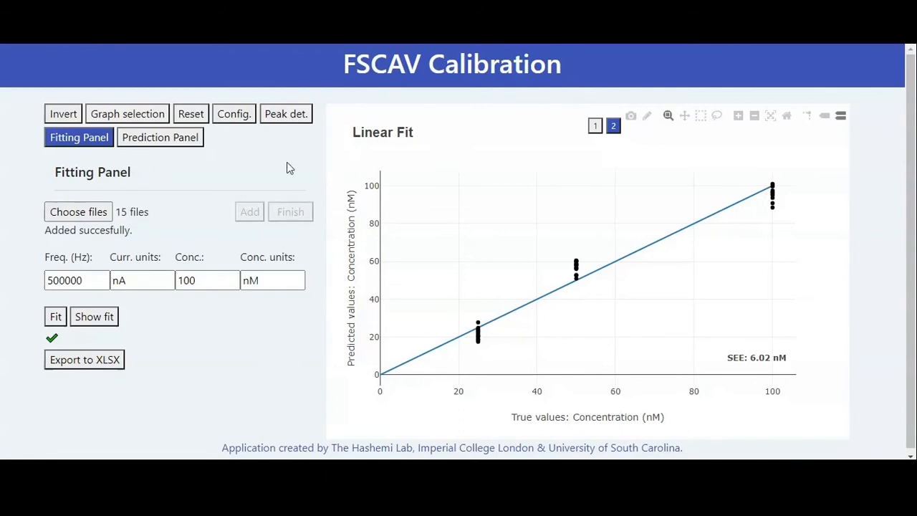
- Set the model type to SNN with the Single electrode SNN type and close the configuration settings
click(244, 115)
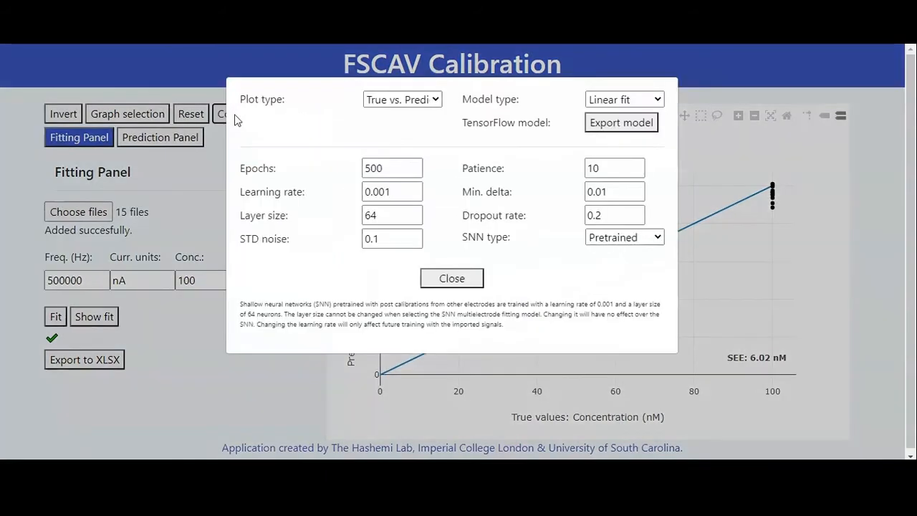
click(614, 102)
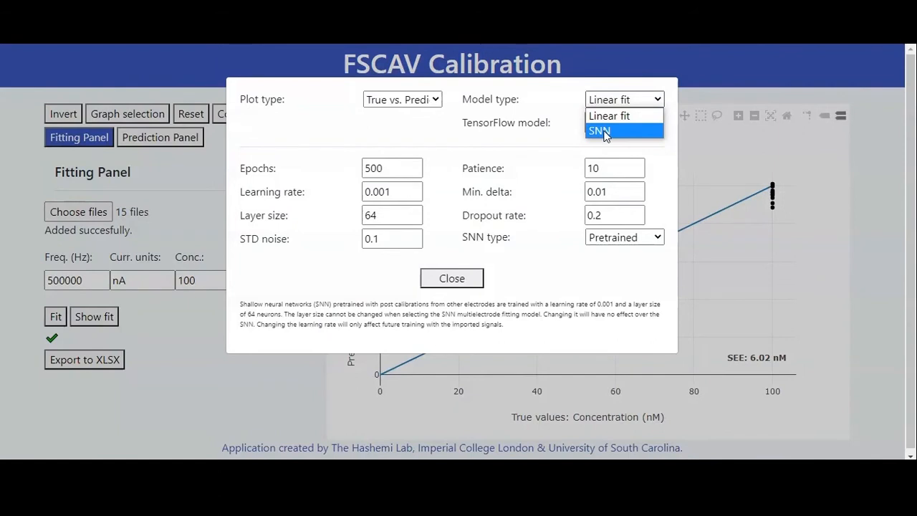
click(606, 131)
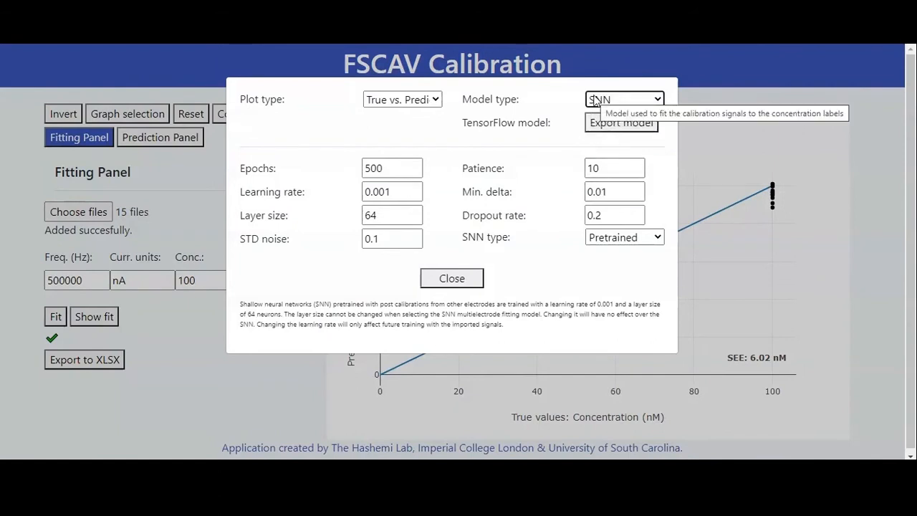
click(612, 240)
click(616, 249)
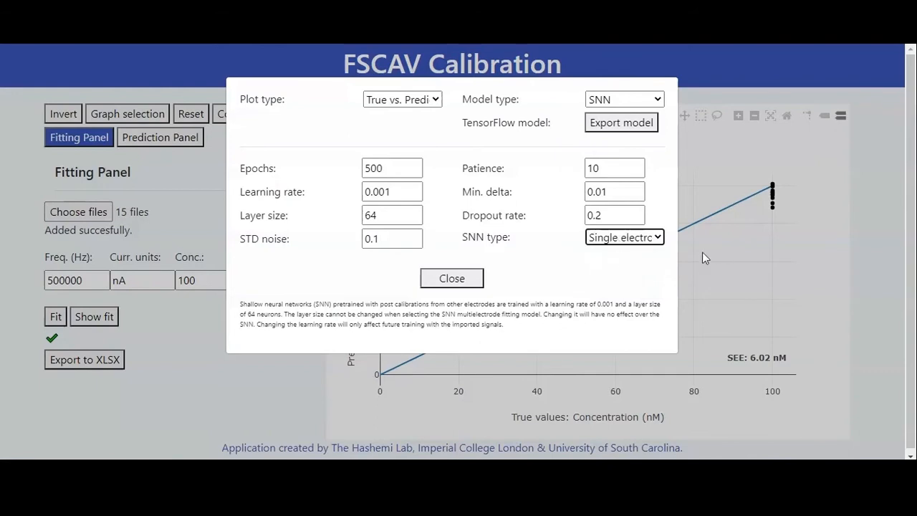
click(619, 243)
click(620, 256)
click(589, 276)
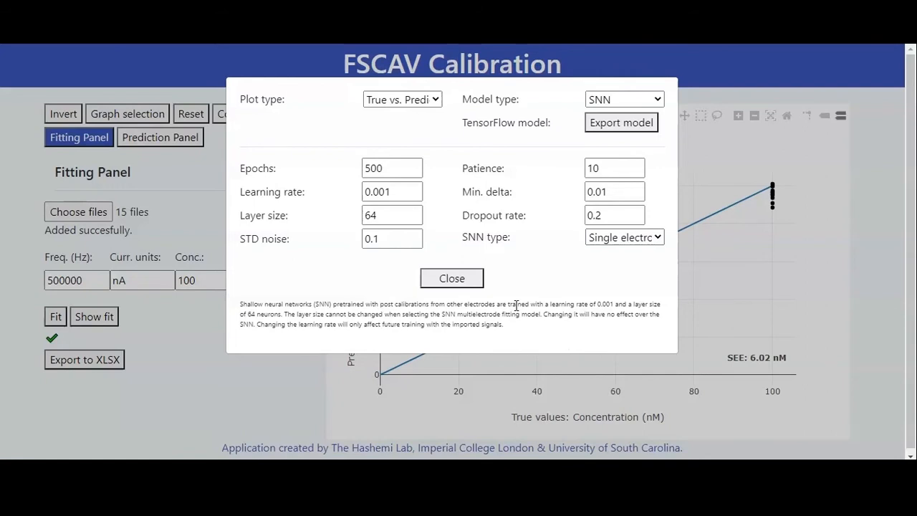
click(452, 278)
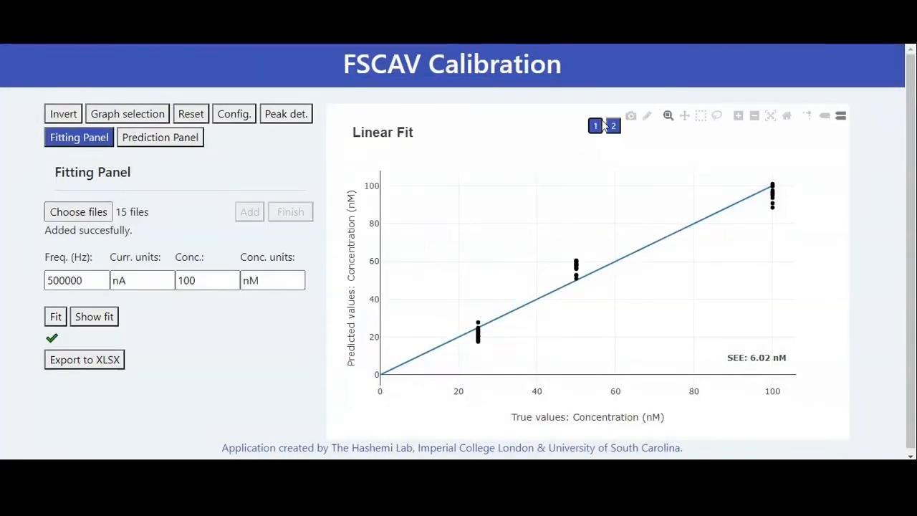
- Display the 25 nM fitting signal 100_CV.txt and review the peak detection settings
click(594, 125)
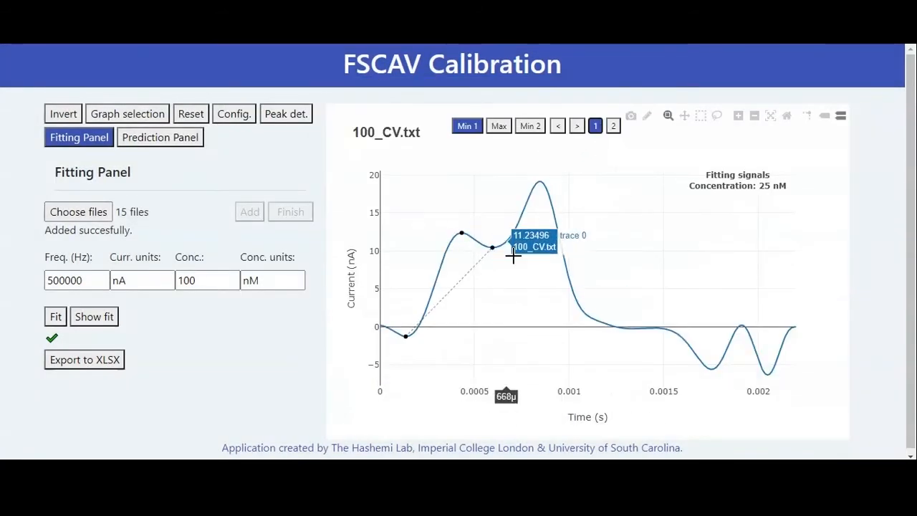
click(286, 115)
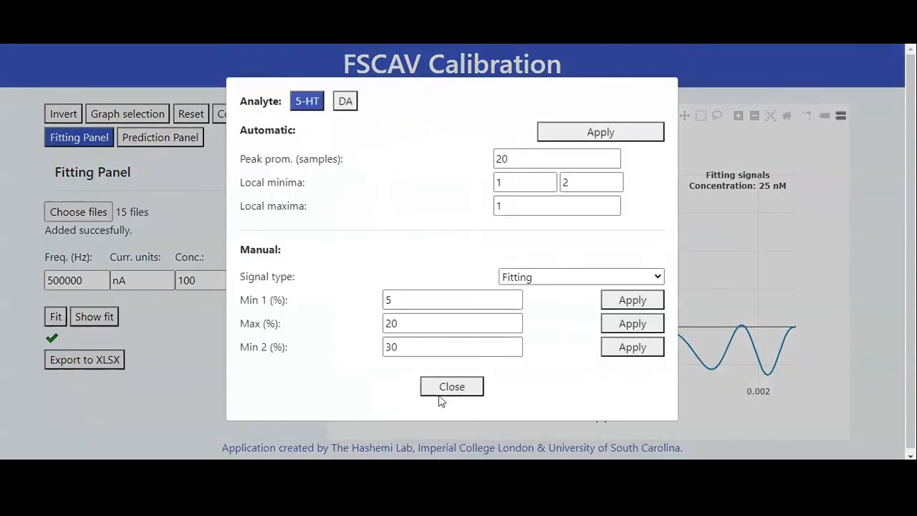
click(440, 393)
- Set the SNN training parameters to 1000 epochs and a patience of 20
click(232, 114)
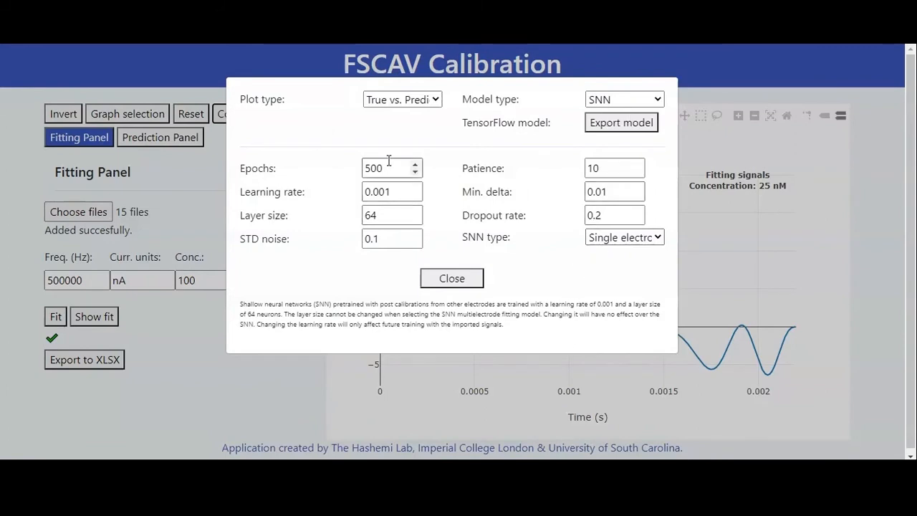
drag(240, 168, 521, 280)
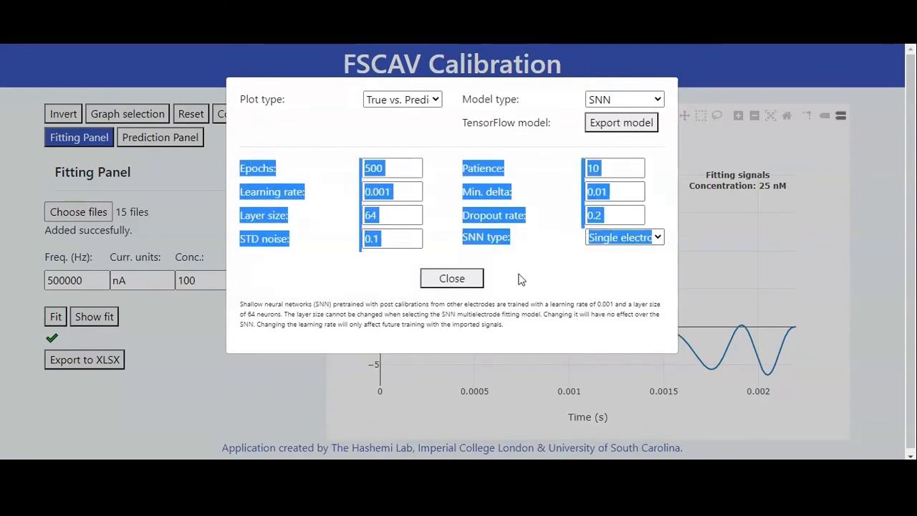
click(566, 286)
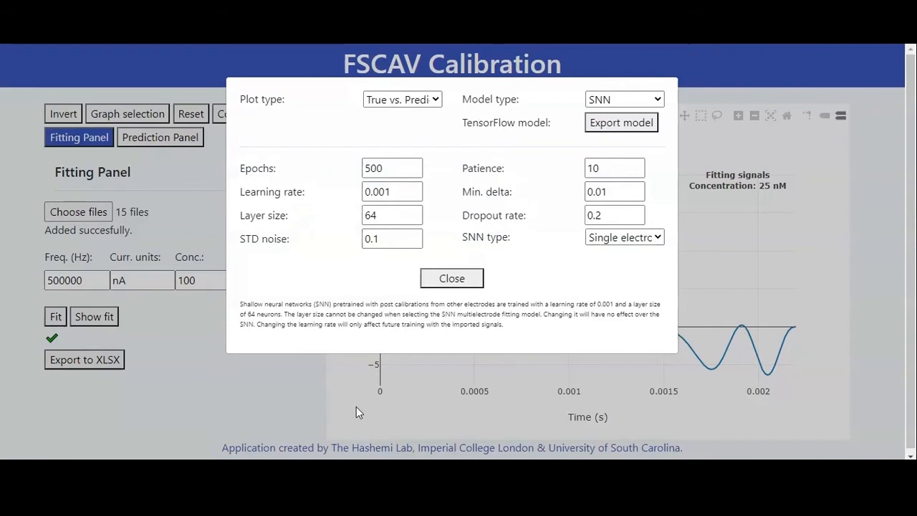
drag(385, 168, 358, 176)
text(10)
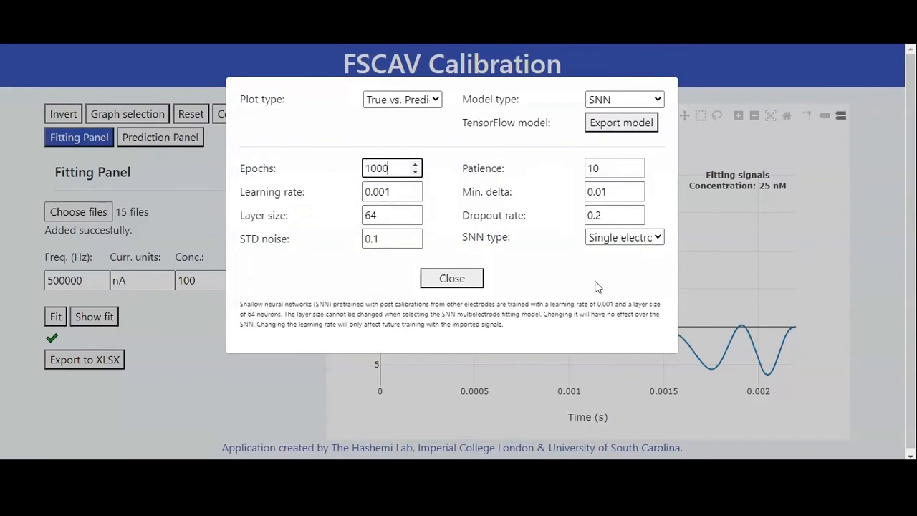
click(606, 170)
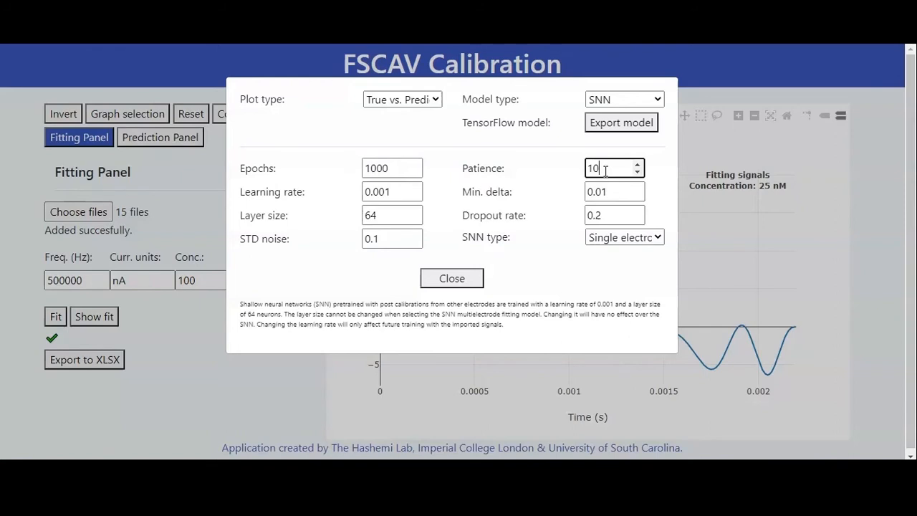
double_click(598, 169)
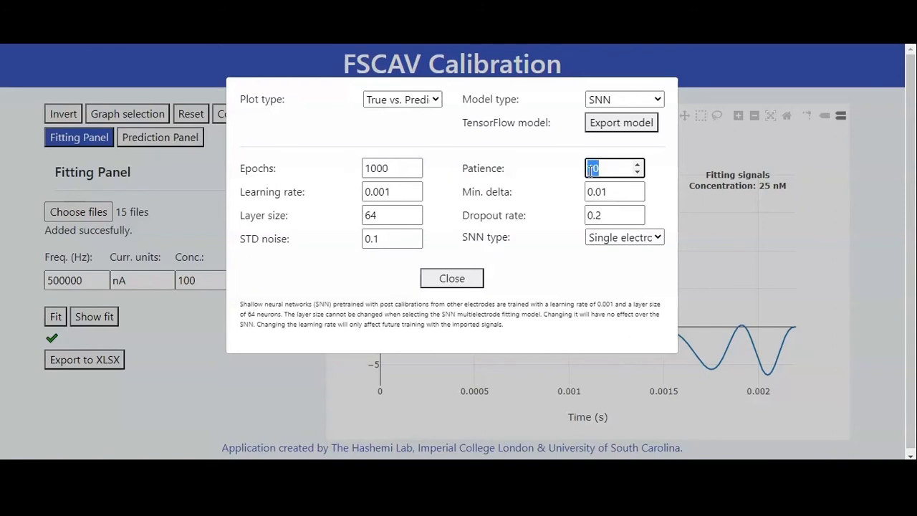
text(20)
click(602, 278)
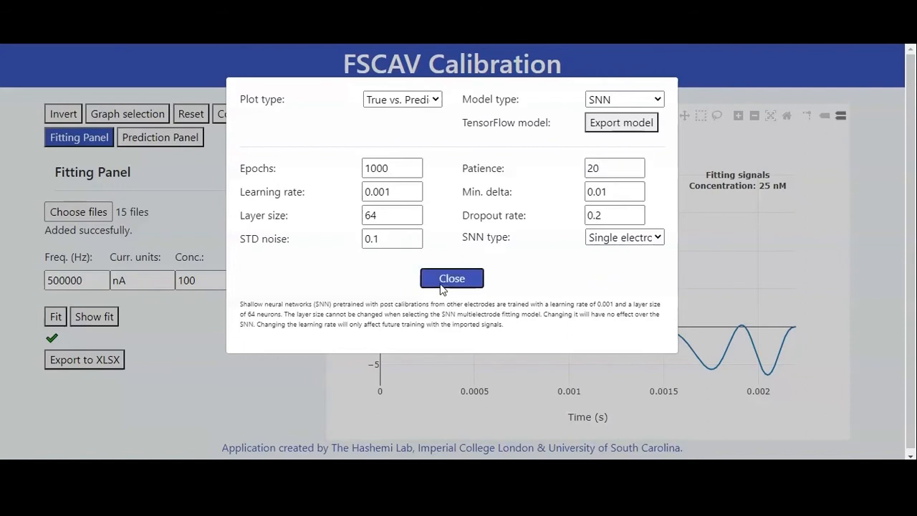
click(443, 281)
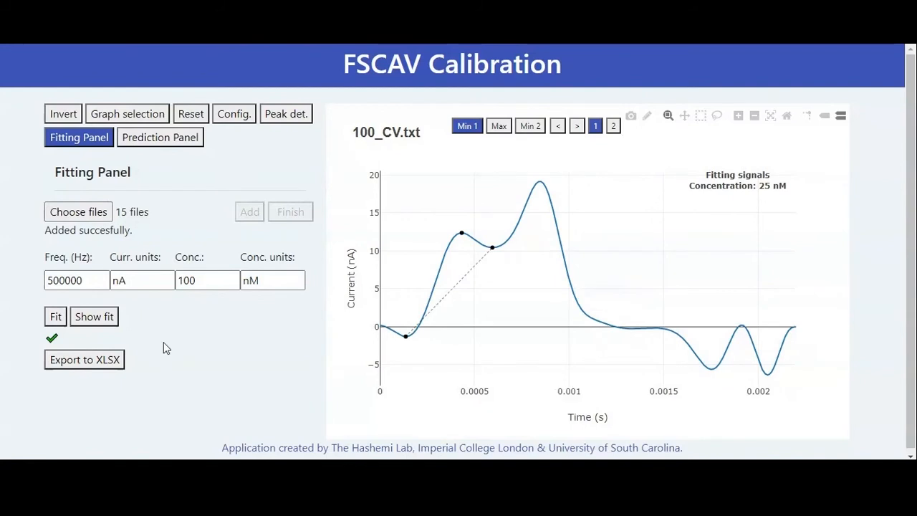
- Fit the single-electrode SNN model to the imported signals and display the SNN Fit plot
click(56, 318)
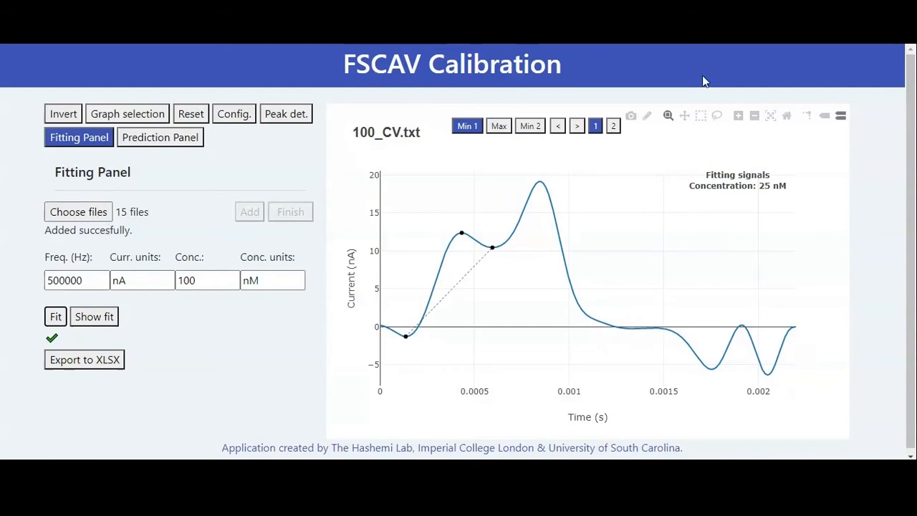
click(613, 126)
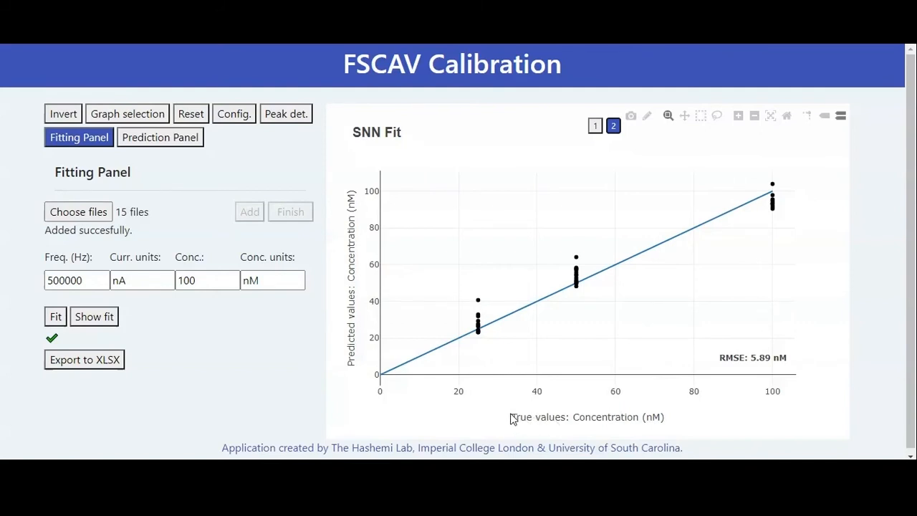
- Change the SNN type to Pretrained and close the configuration settings
click(249, 118)
click(609, 238)
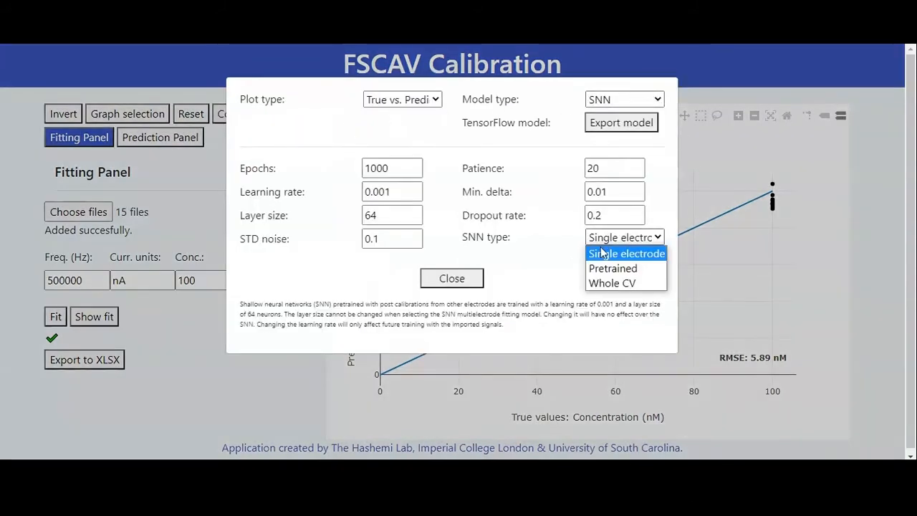
click(599, 270)
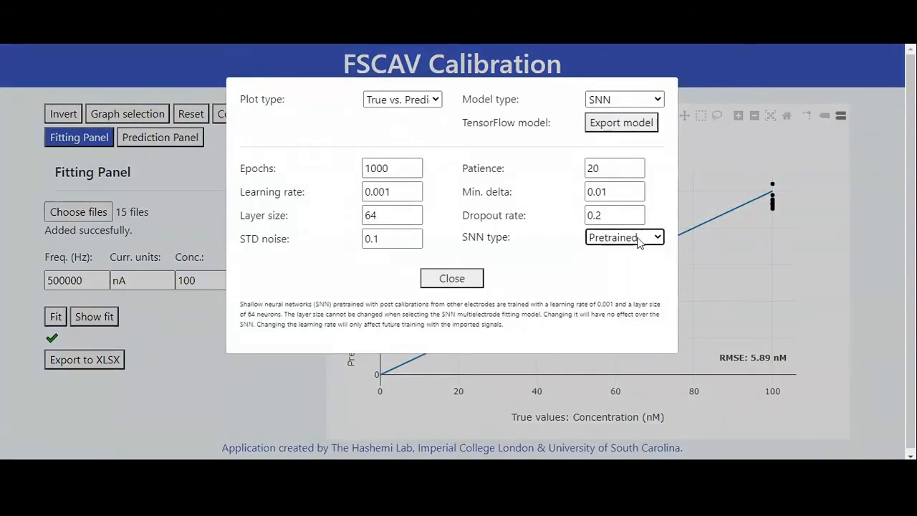
click(600, 280)
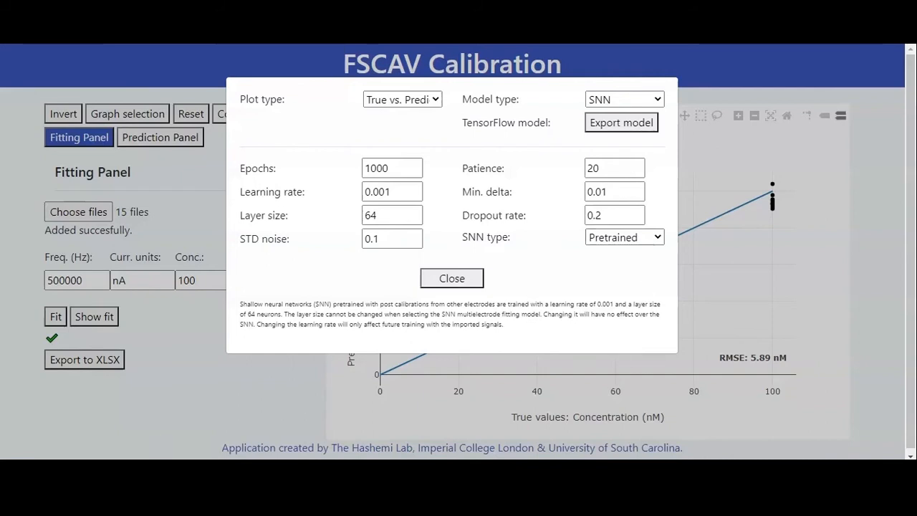
click(455, 278)
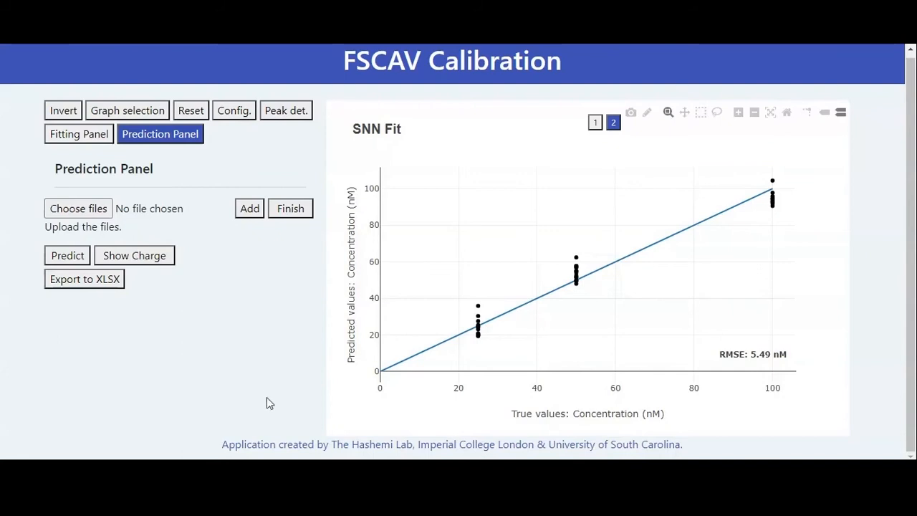
- Keep Whole CV as the SNN type and close the configuration settings
click(234, 110)
click(609, 237)
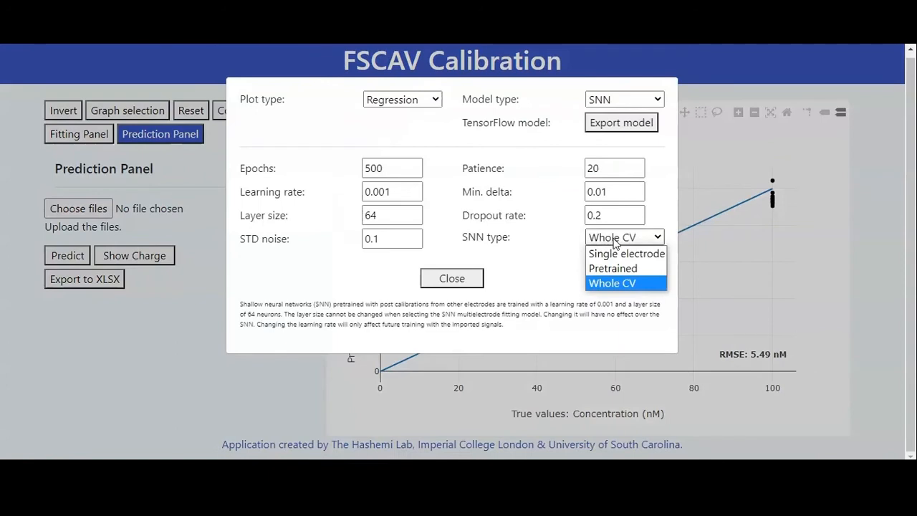
click(621, 284)
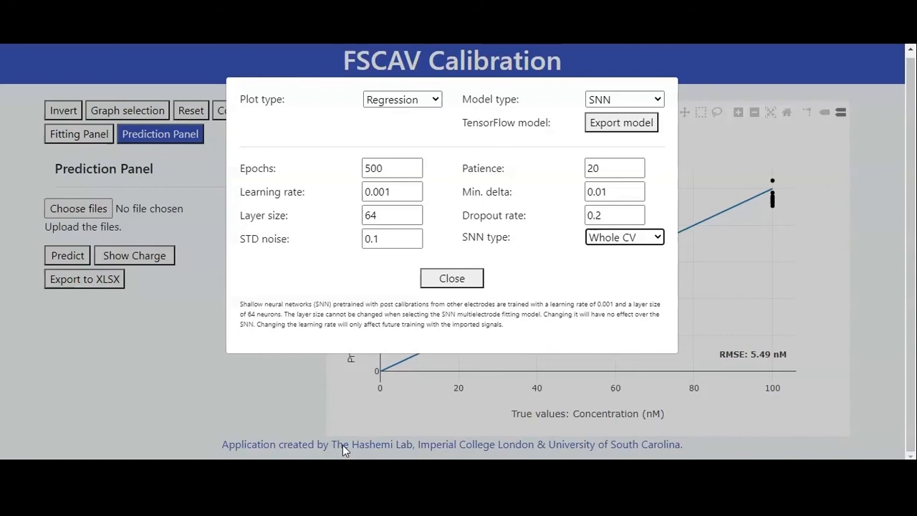
click(453, 280)
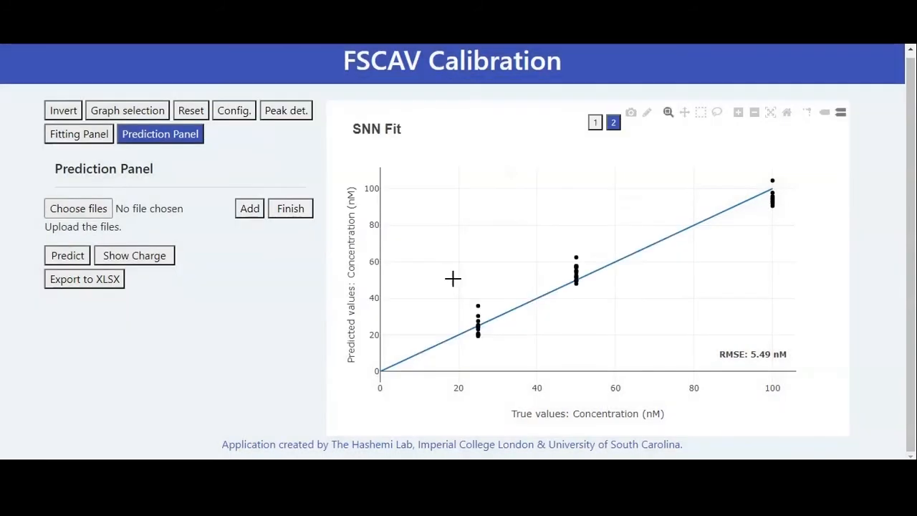
- Return to the prediction controls and review the SNN model configuration
click(77, 134)
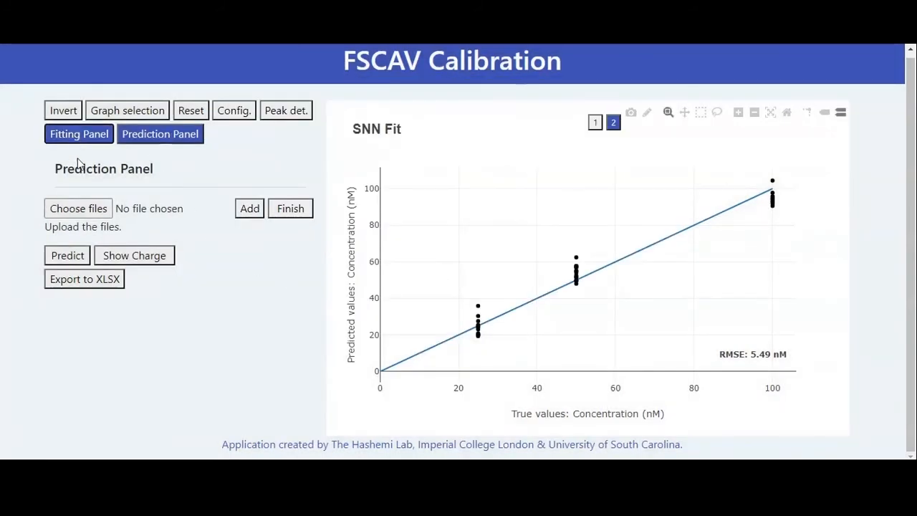
click(157, 135)
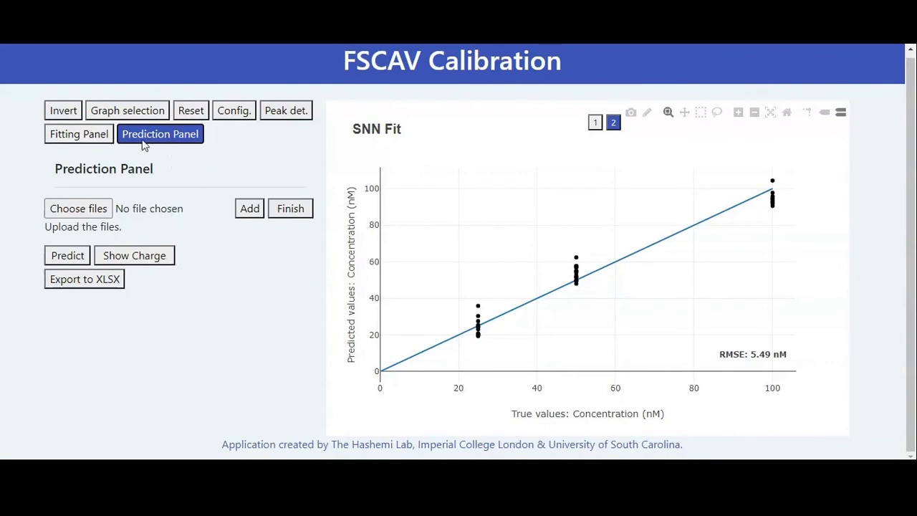
click(235, 116)
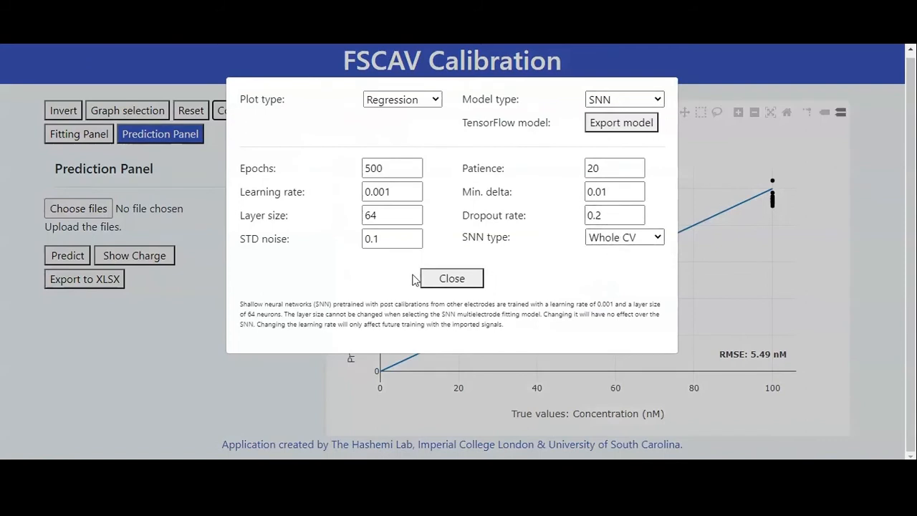
click(442, 279)
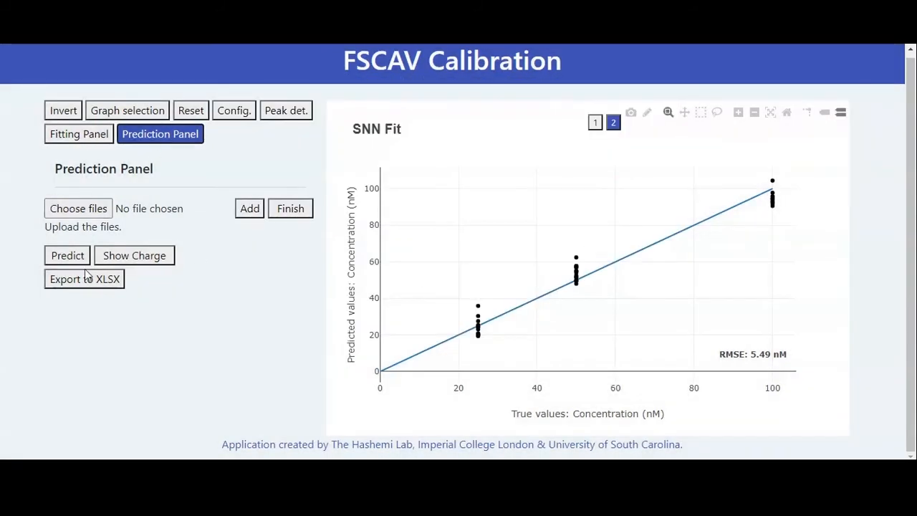
- Import the 15 files 100_CV to 114_CV as prediction signals and finish the import
click(95, 208)
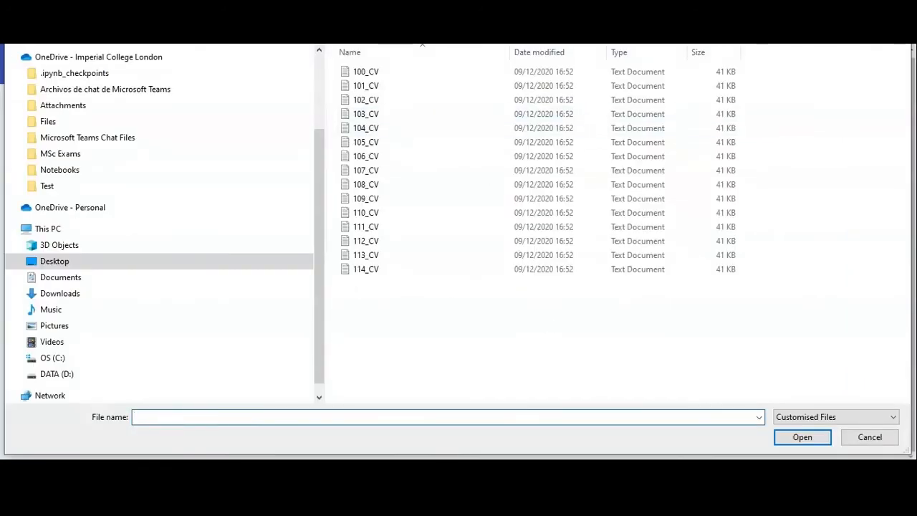
key(alt+Up)
double_click(385, 82)
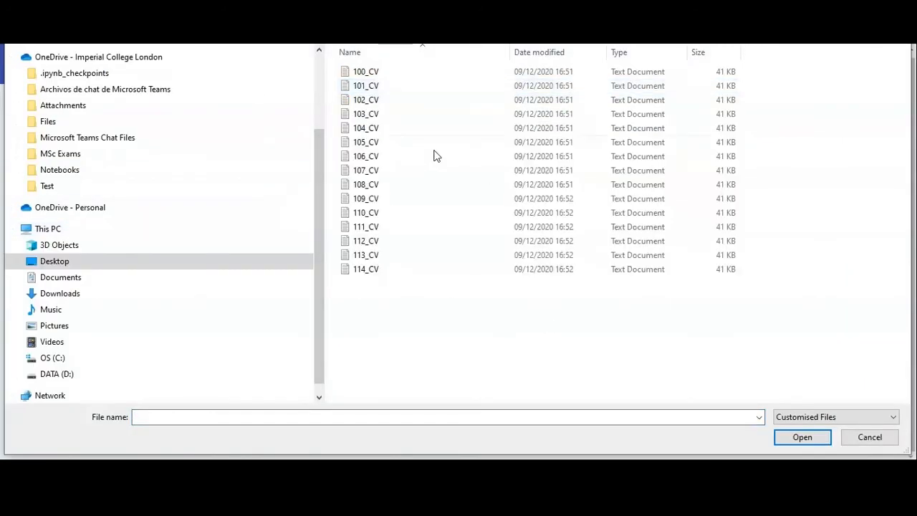
drag(763, 63, 659, 305)
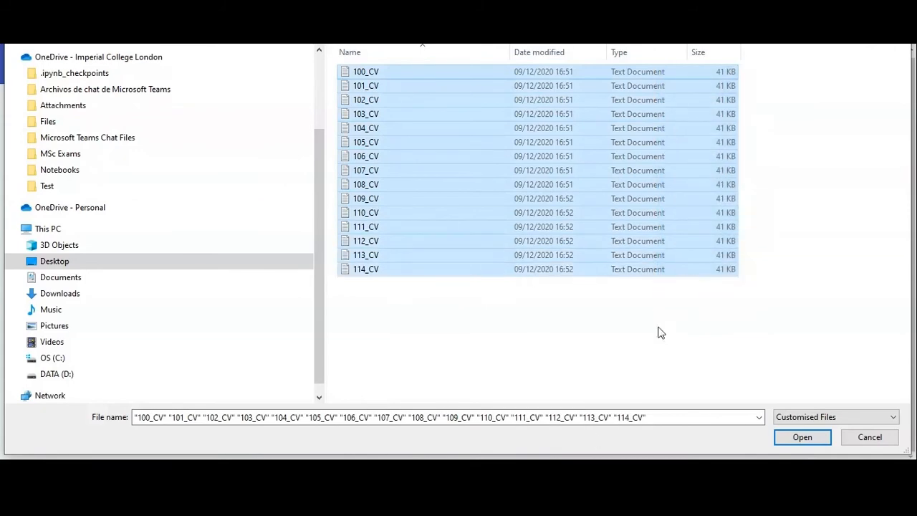
click(803, 438)
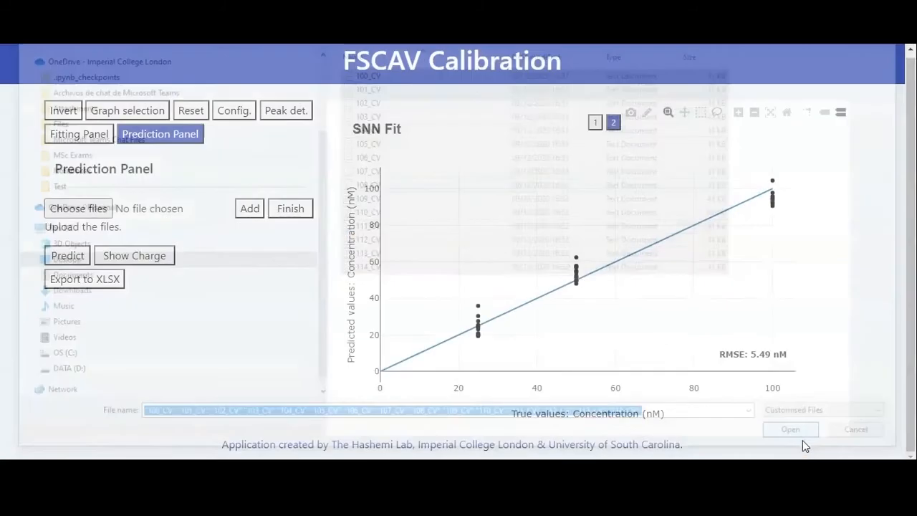
click(248, 209)
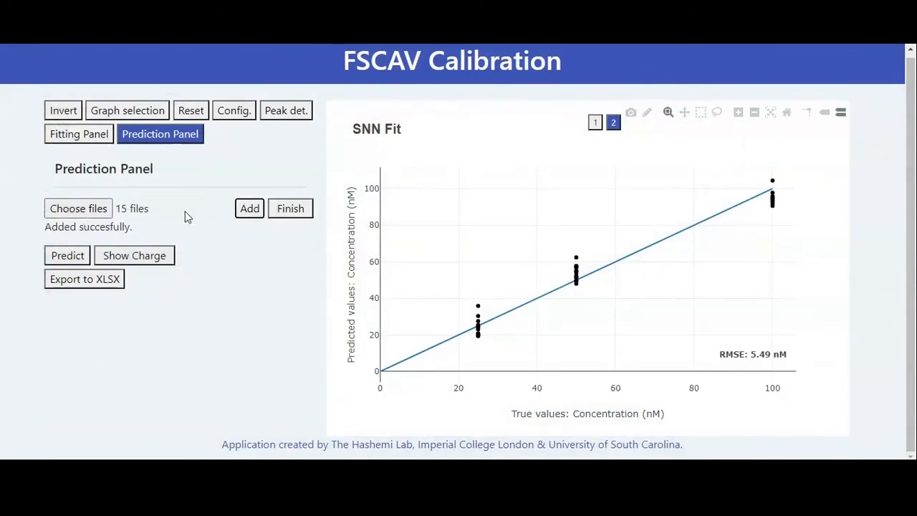
click(290, 215)
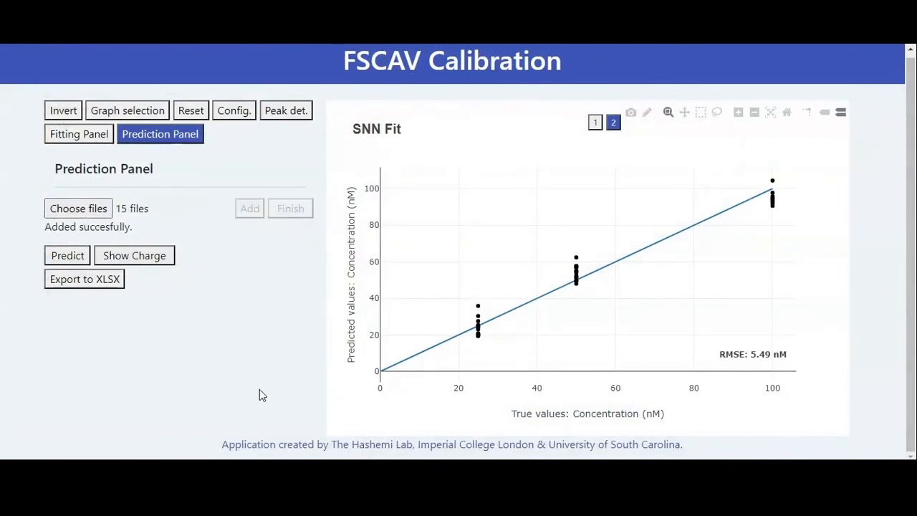
- Display the prediction signals and browse from 100_CV.txt to 114_CV.txt to check their detected peaks
click(598, 124)
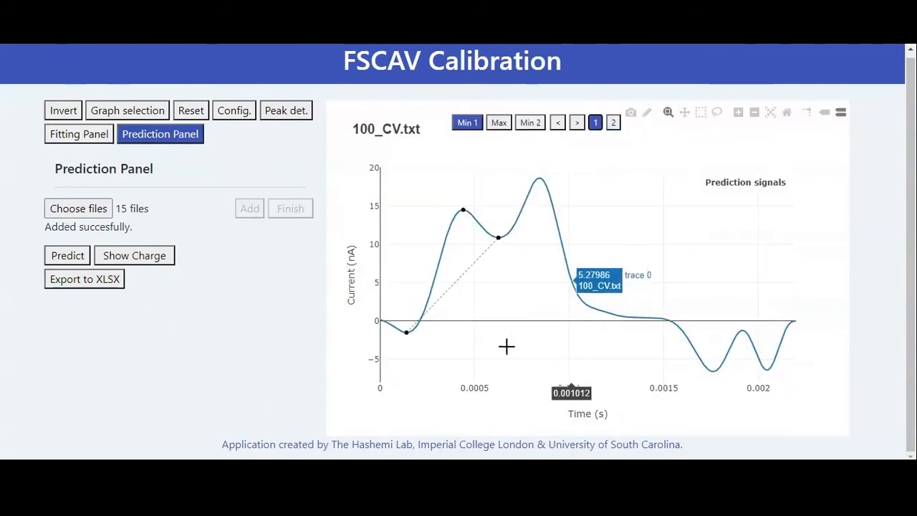
click(579, 123)
click(579, 123)
click(579, 123)
click(579, 123)
click(579, 124)
click(579, 123)
click(579, 123)
click(579, 124)
click(579, 123)
click(578, 123)
click(579, 124)
click(579, 123)
click(579, 123)
click(579, 123)
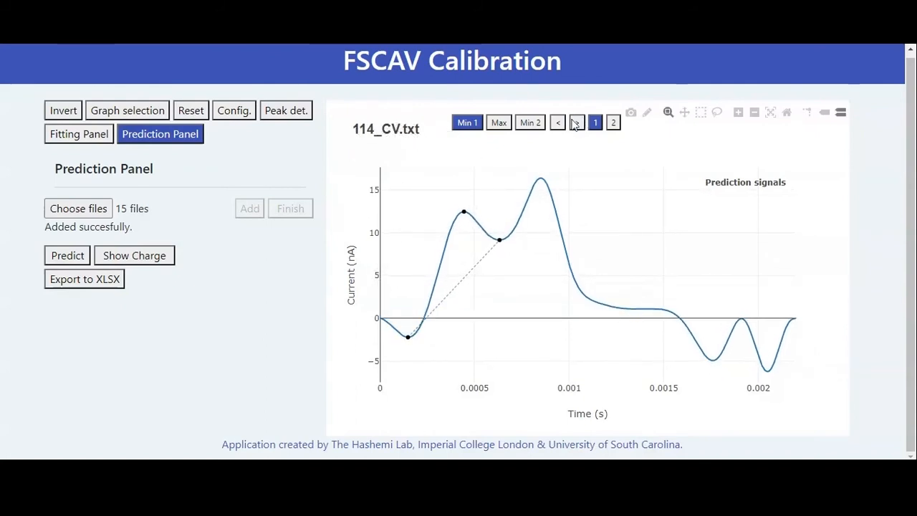
- Make Max the active peak point, browse the prediction signals back to 100_CV.txt and step forward again
click(539, 126)
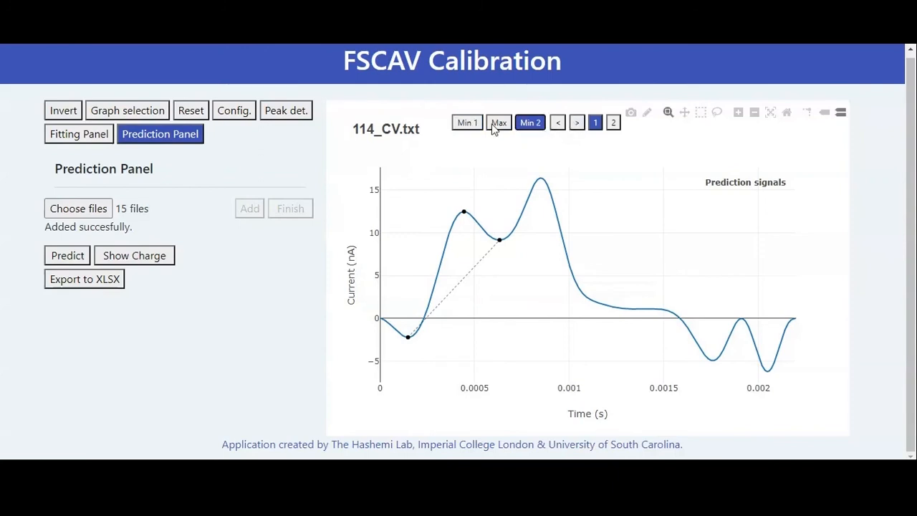
click(498, 123)
click(558, 123)
click(558, 123)
click(557, 123)
click(558, 123)
click(557, 124)
click(557, 123)
click(558, 123)
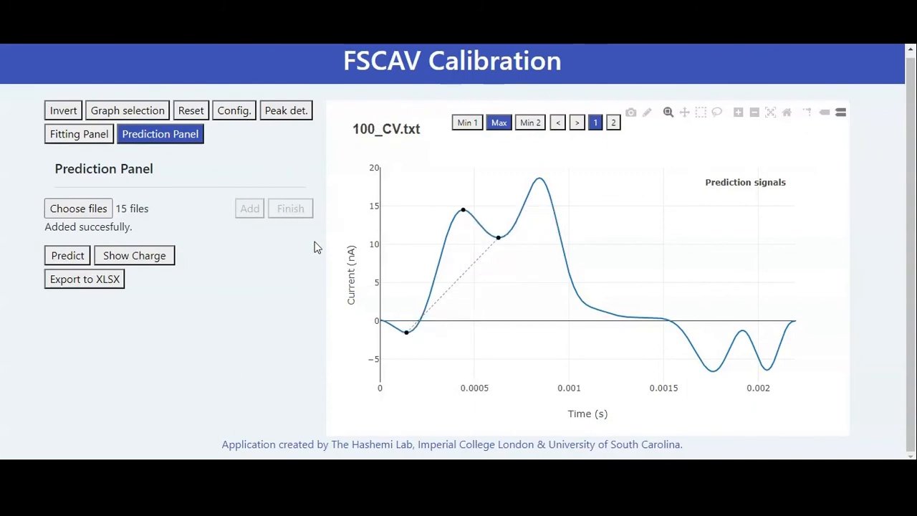
click(582, 124)
click(582, 124)
click(584, 124)
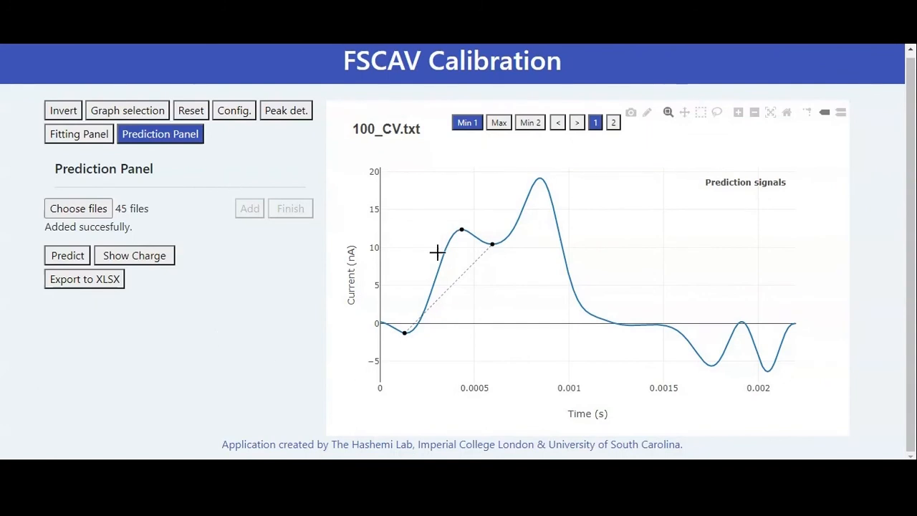
- Enable graph selection for the Min 1 point and browse forward through the prediction signals, returning to 100_CV.txt
click(139, 115)
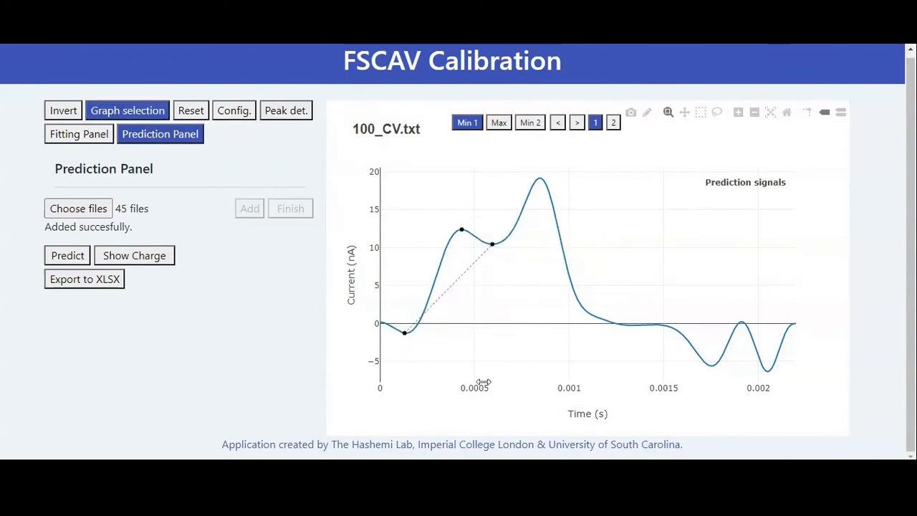
click(577, 123)
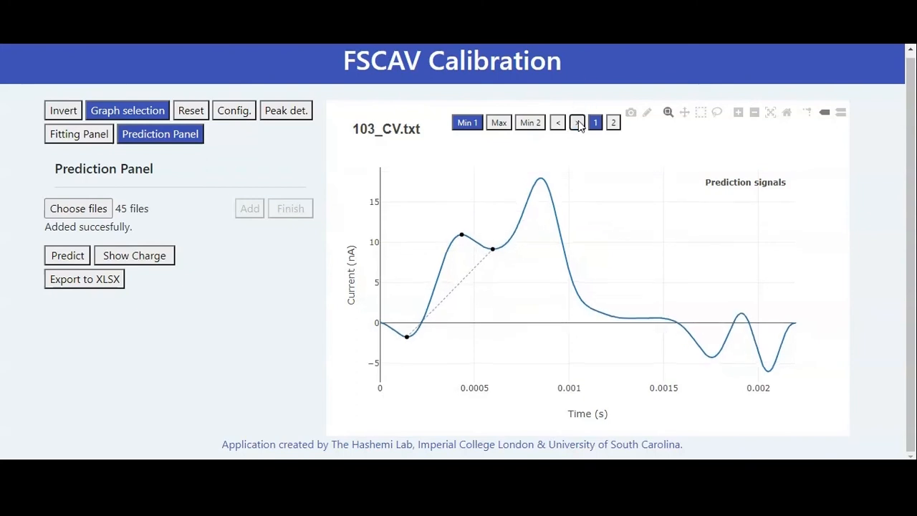
click(577, 123)
click(578, 124)
click(577, 124)
click(577, 123)
click(578, 123)
click(557, 123)
click(557, 123)
click(557, 123)
click(558, 124)
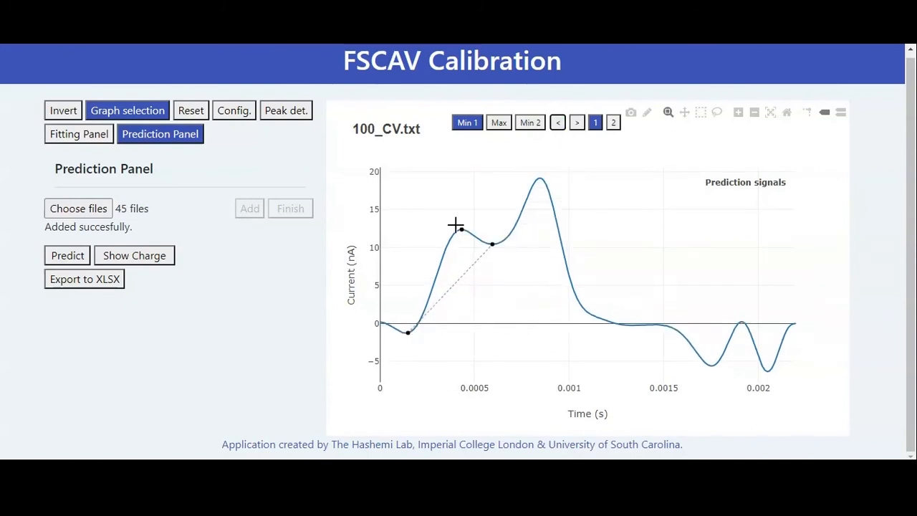
- Check the SNN configuration, predict the signals' concentrations, and plot the predictions followed by the calculated charge
click(235, 112)
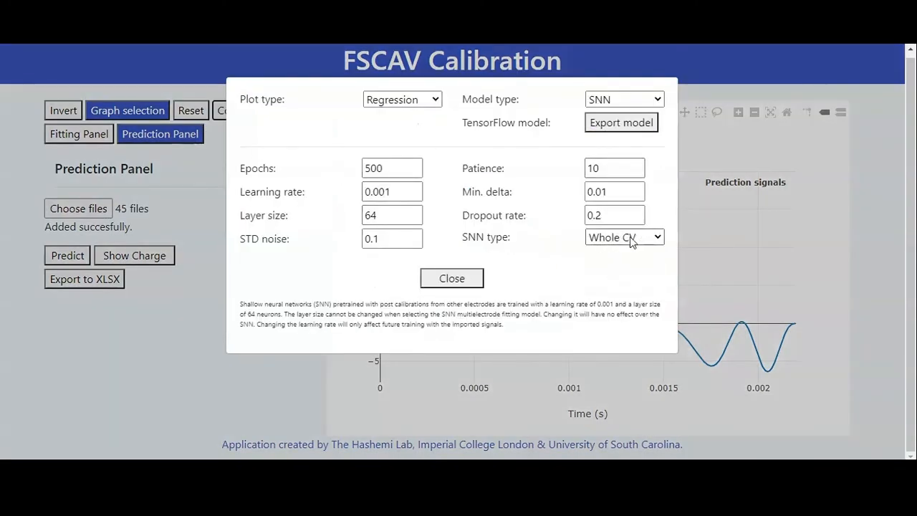
click(467, 279)
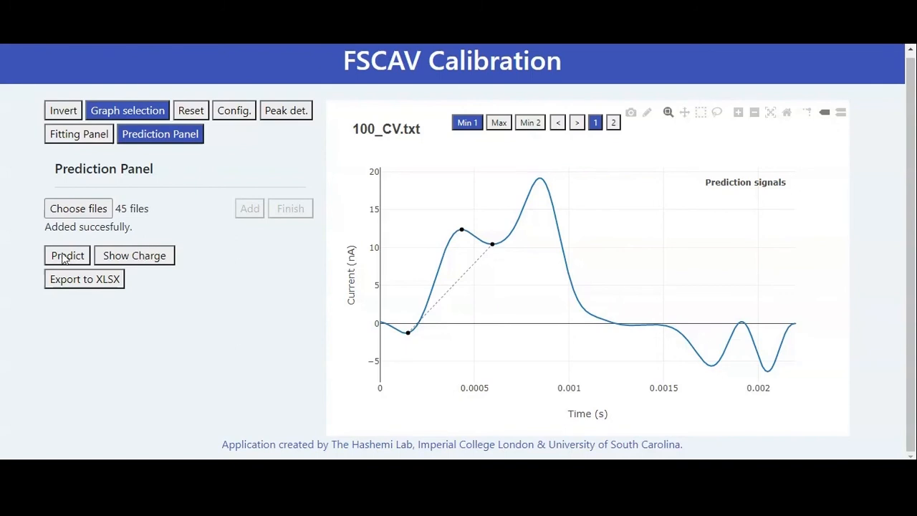
click(614, 123)
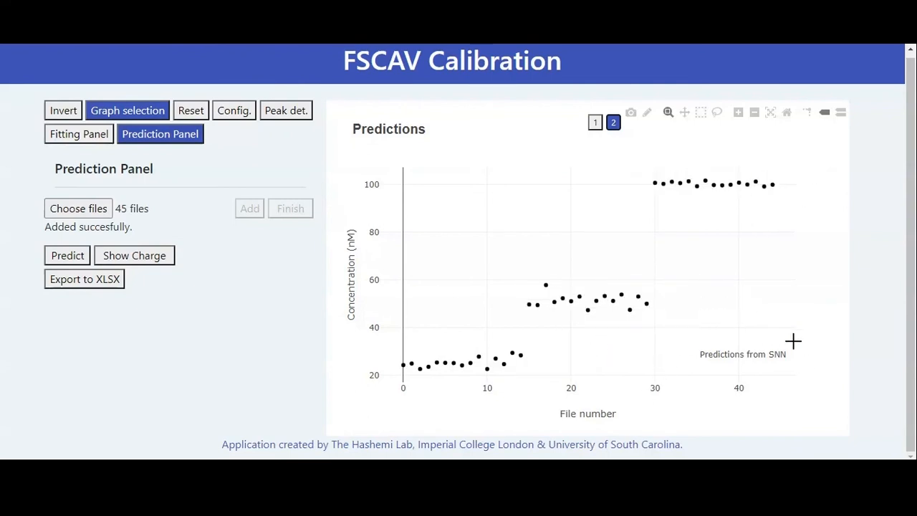
click(148, 263)
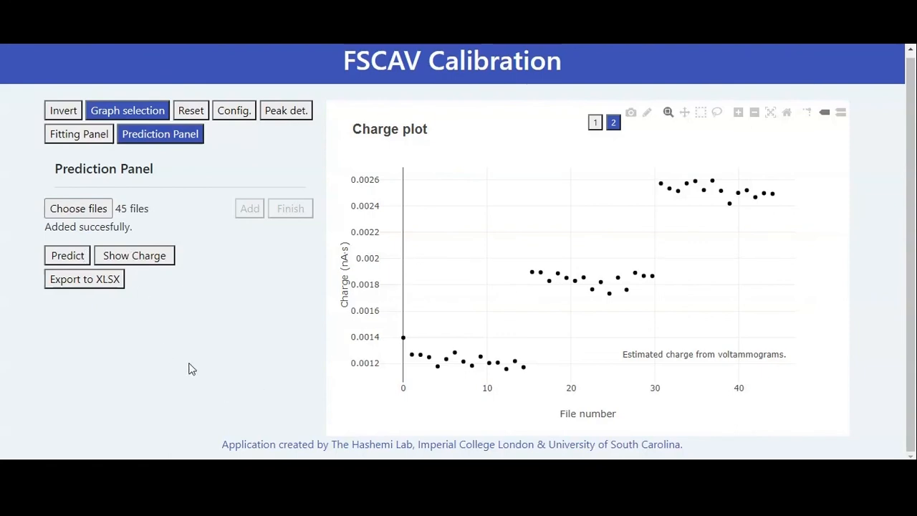
- Export the results to the Desktop as the Excel workbook FSCAV_calibration_AK and open it for editing at the Predictions sheet
click(98, 285)
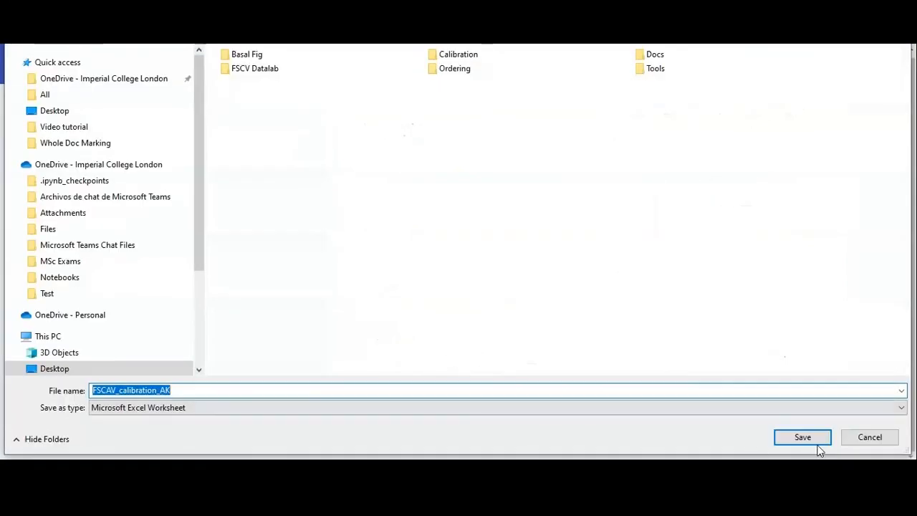
click(819, 445)
click(77, 442)
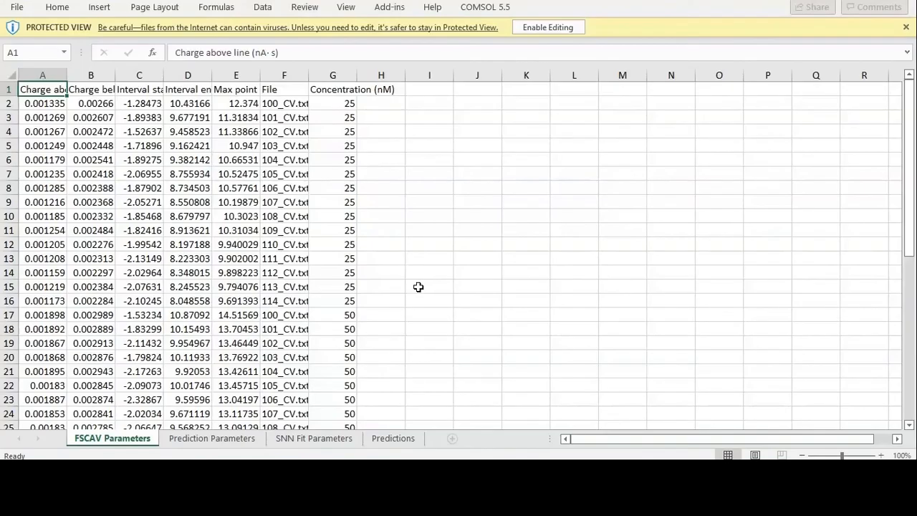
click(559, 32)
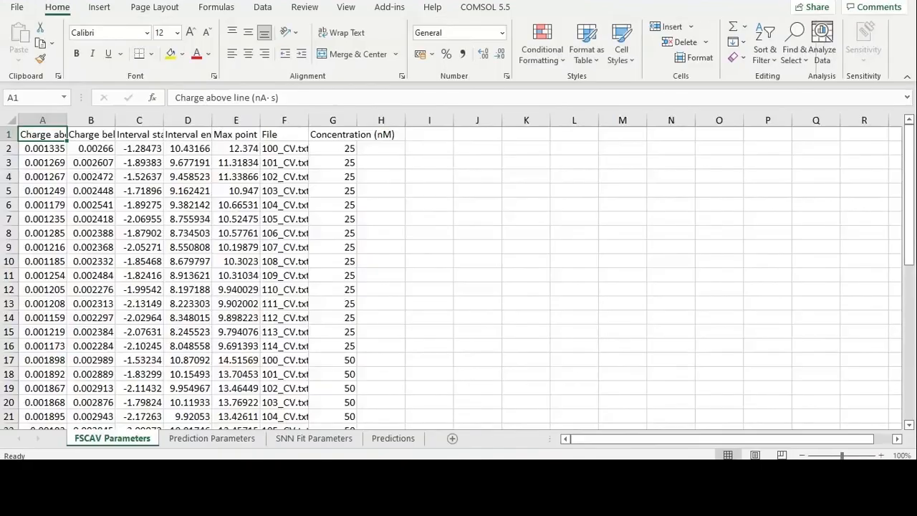
click(374, 432)
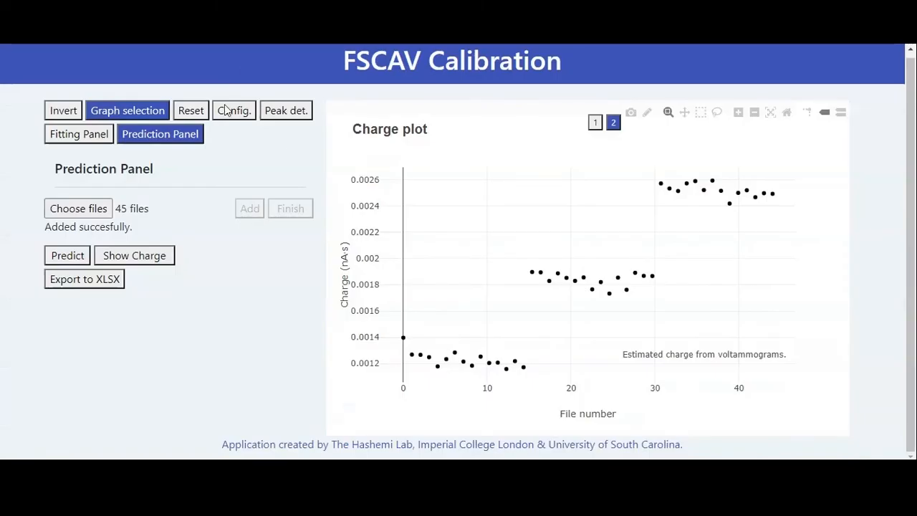
- Export the TensorFlow SNN model from the configuration as the JSON file my-model on the Desktop and open the saved file
click(234, 111)
click(604, 125)
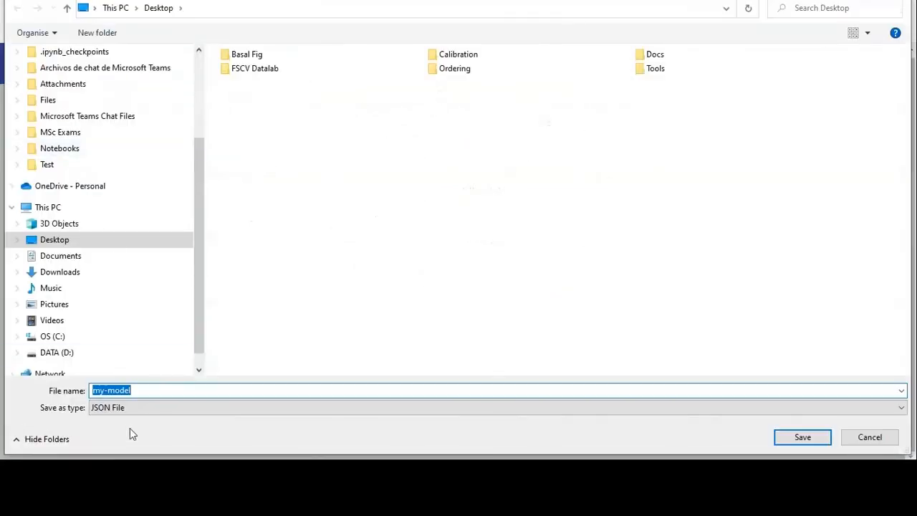
click(783, 439)
click(65, 444)
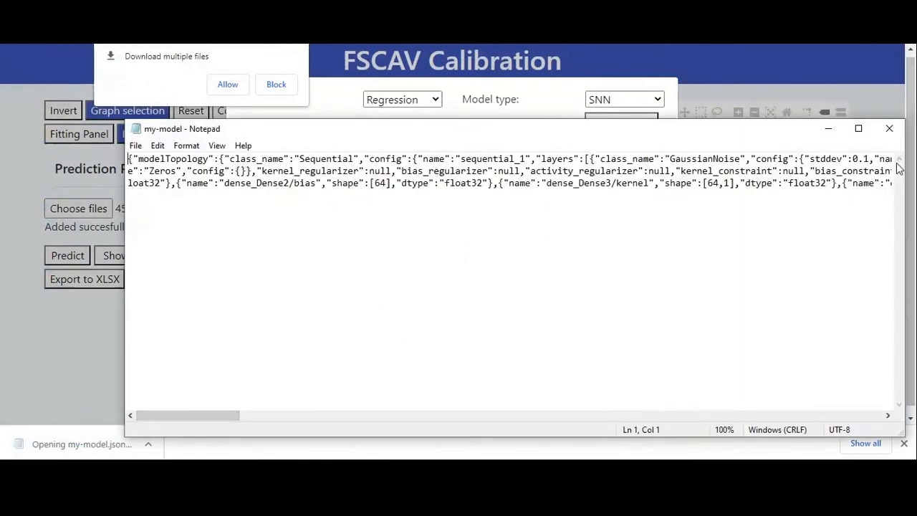